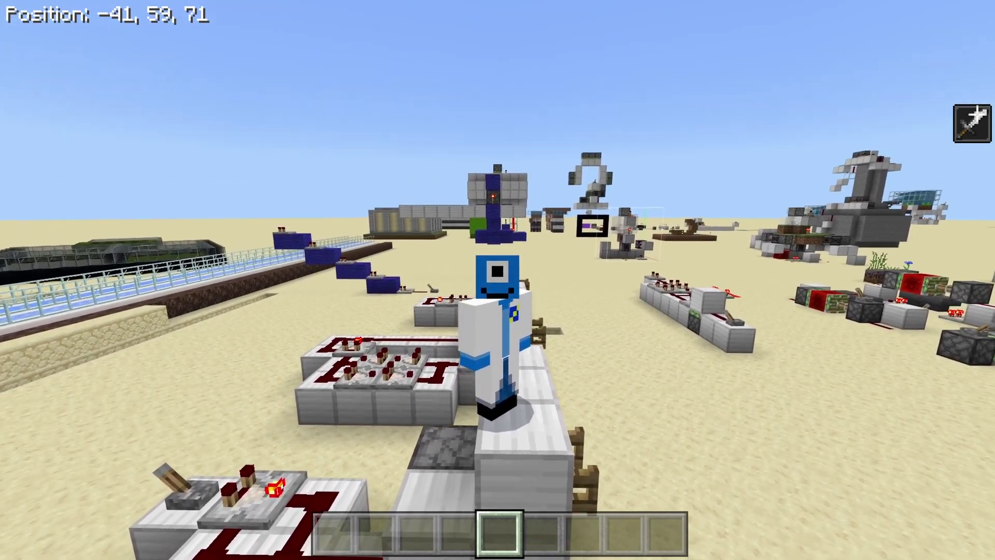
key(w)
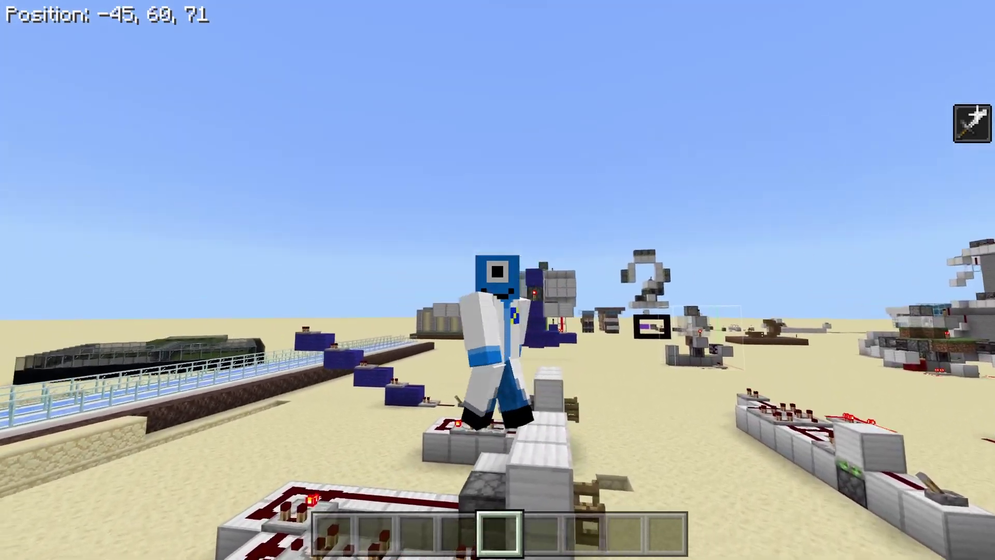
key(w)
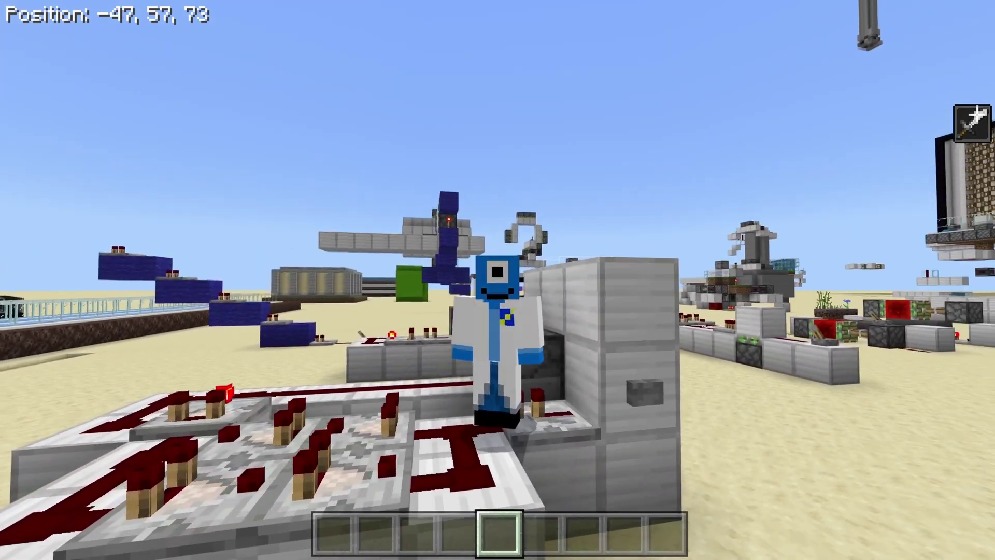
key(w)
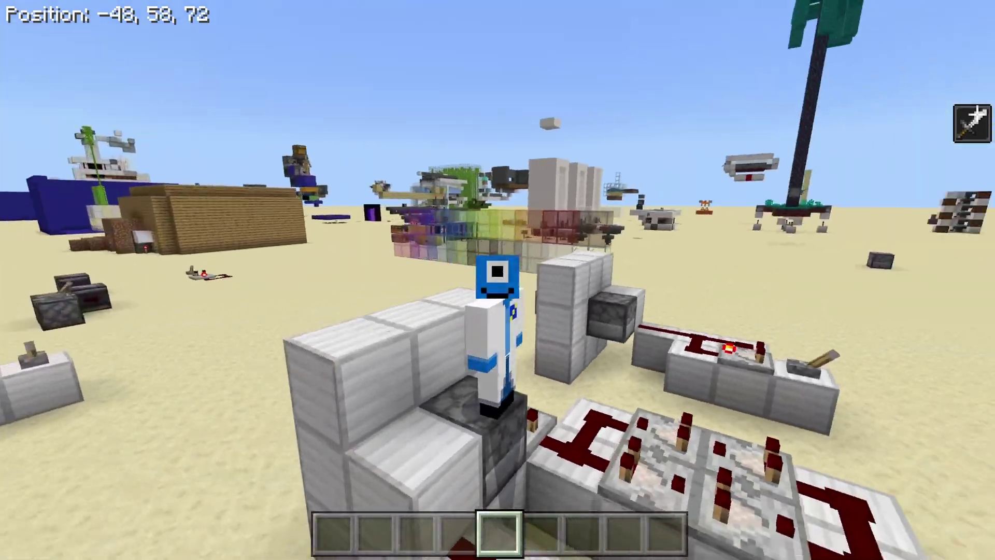
key(w)
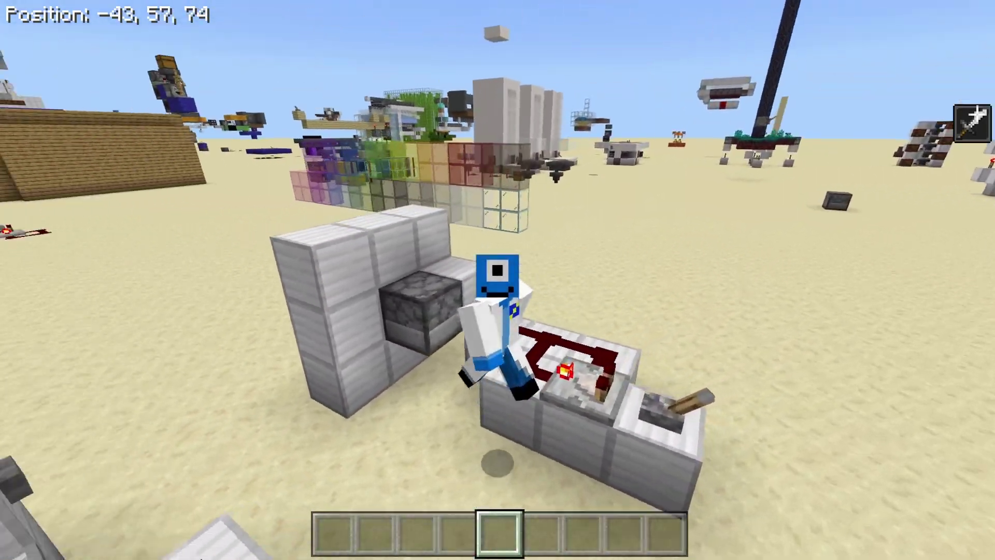
key(w)
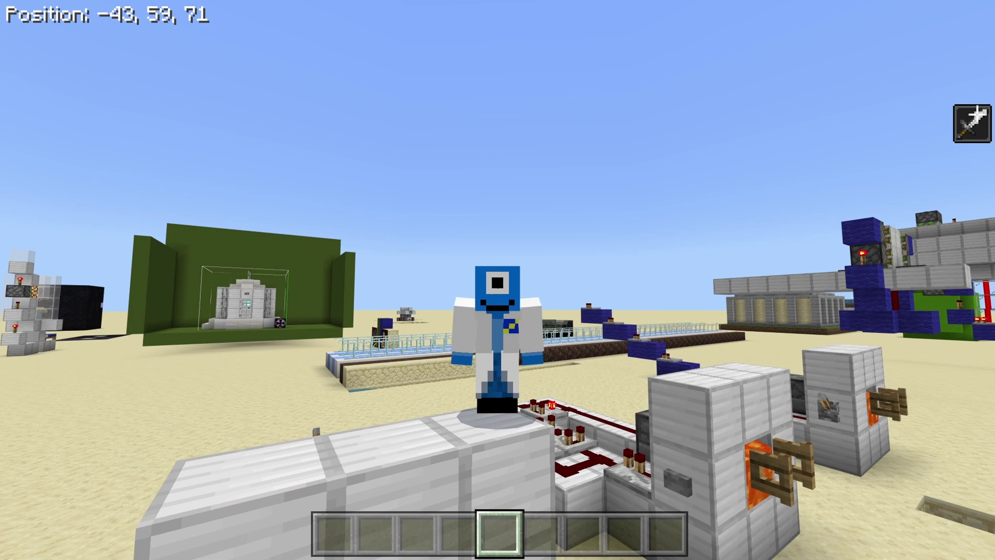
key(w)
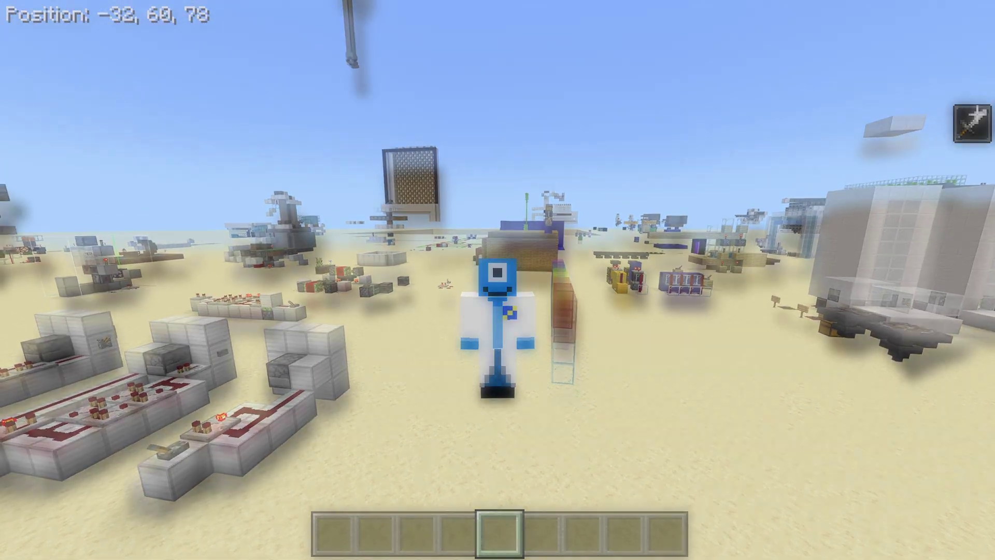
key(Escape)
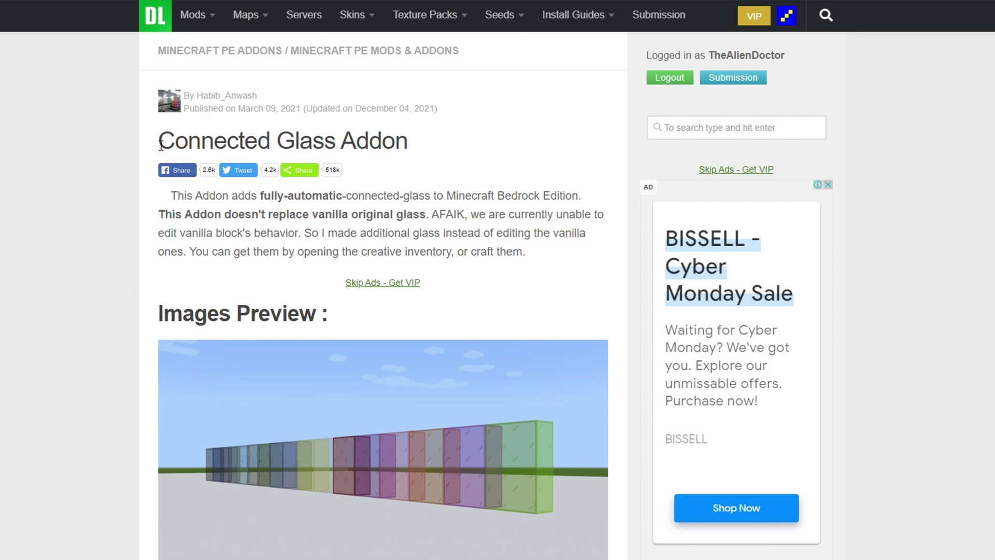
Look through the Connected Glass Addon page, from its description and preview images down to the Downloads section.
drag(169, 143, 409, 137)
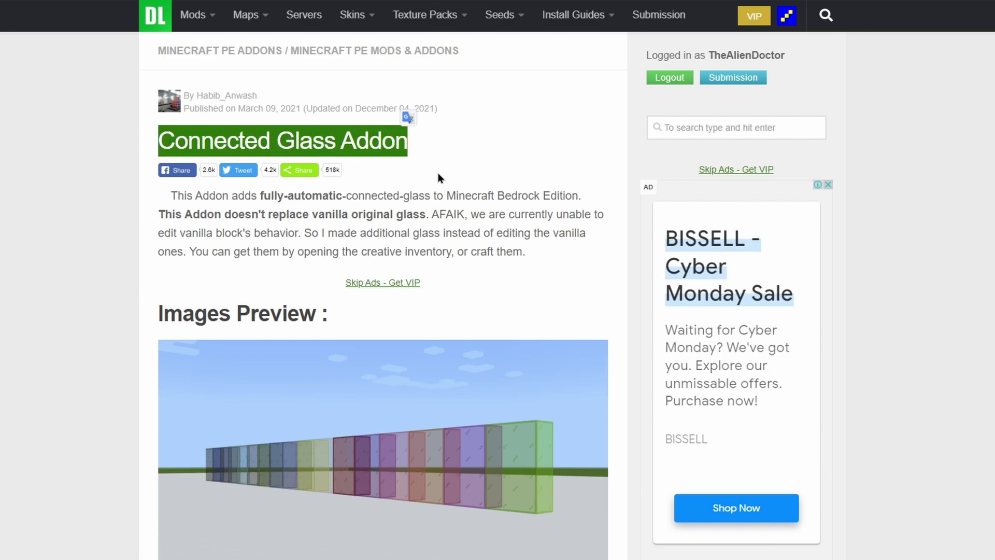
click(423, 162)
scroll(565, 131, down, 10)
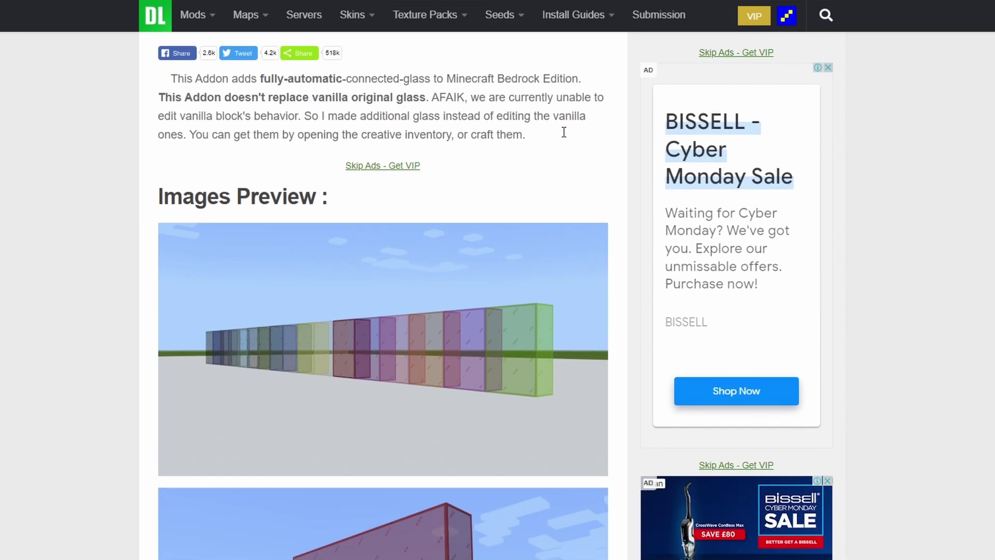
scroll(544, 115, down, 18)
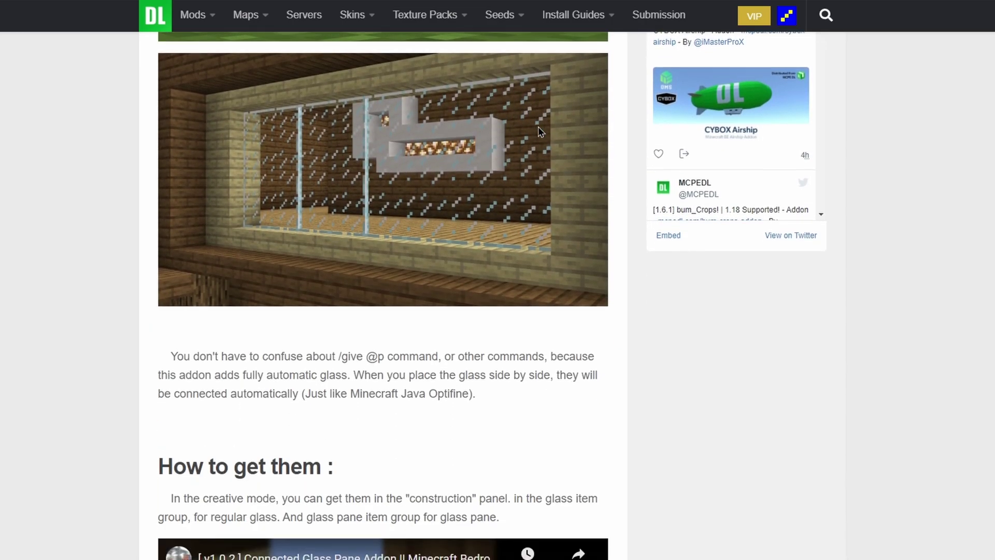
scroll(539, 130, down, 20)
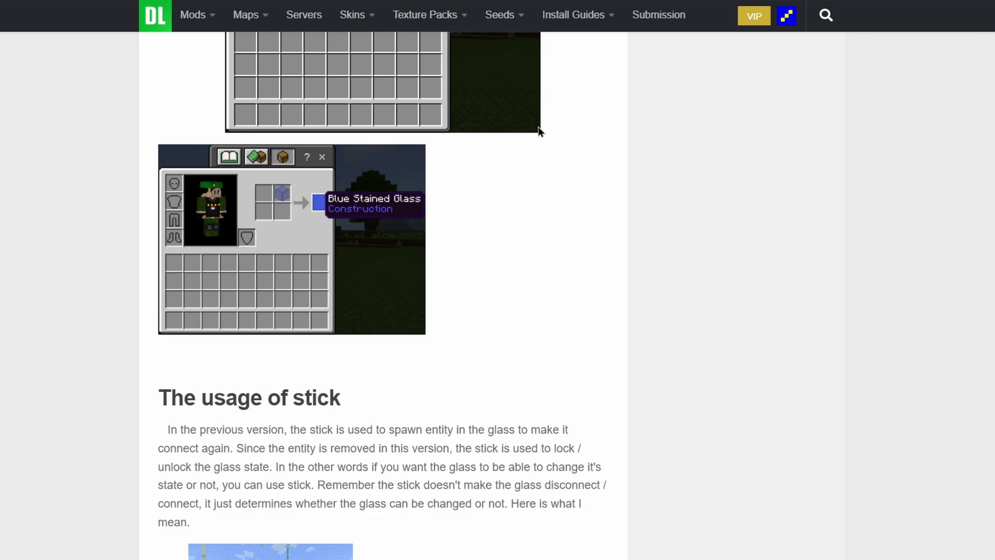
scroll(539, 131, down, 20)
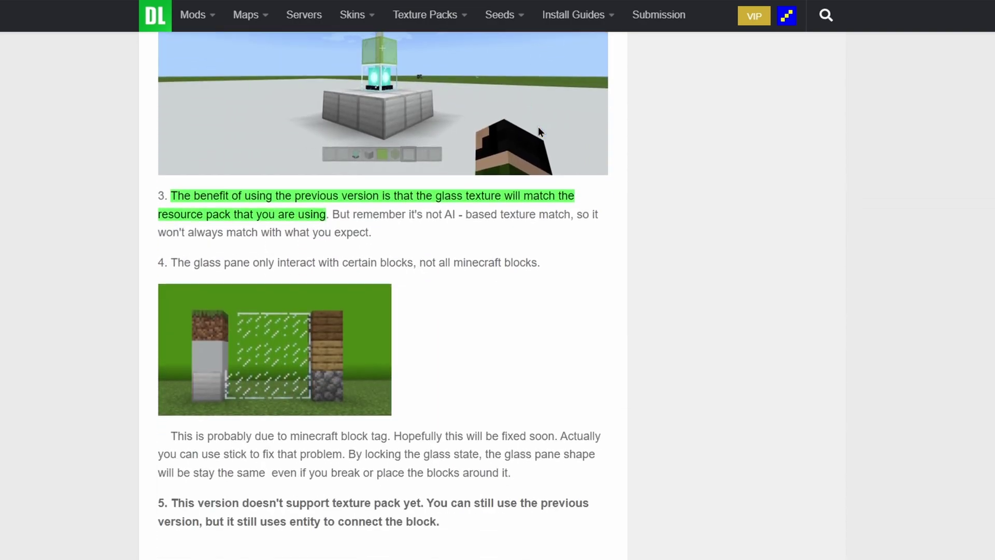
scroll(538, 129, down, 6)
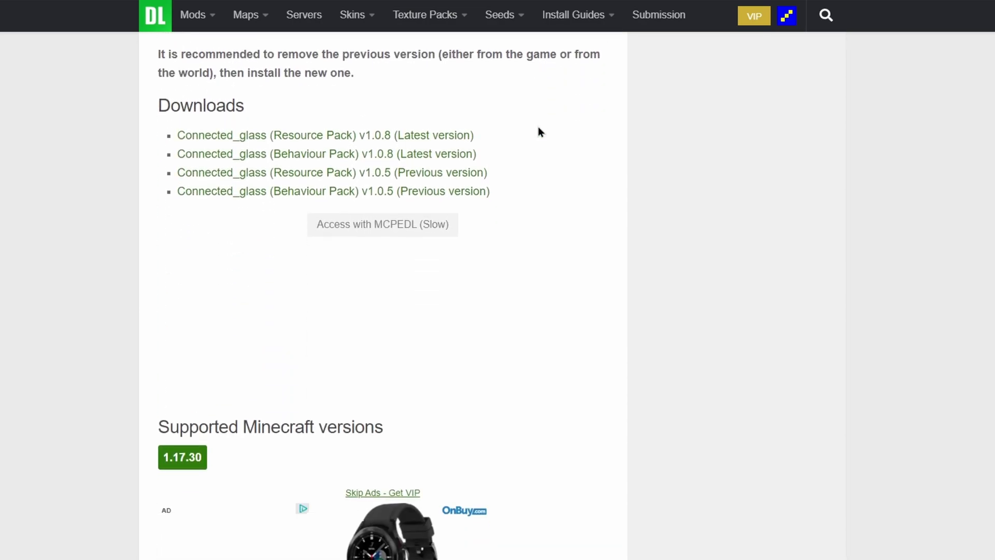
scroll(518, 155, up, 7)
scroll(363, 259, down, 4)
double_click(217, 303)
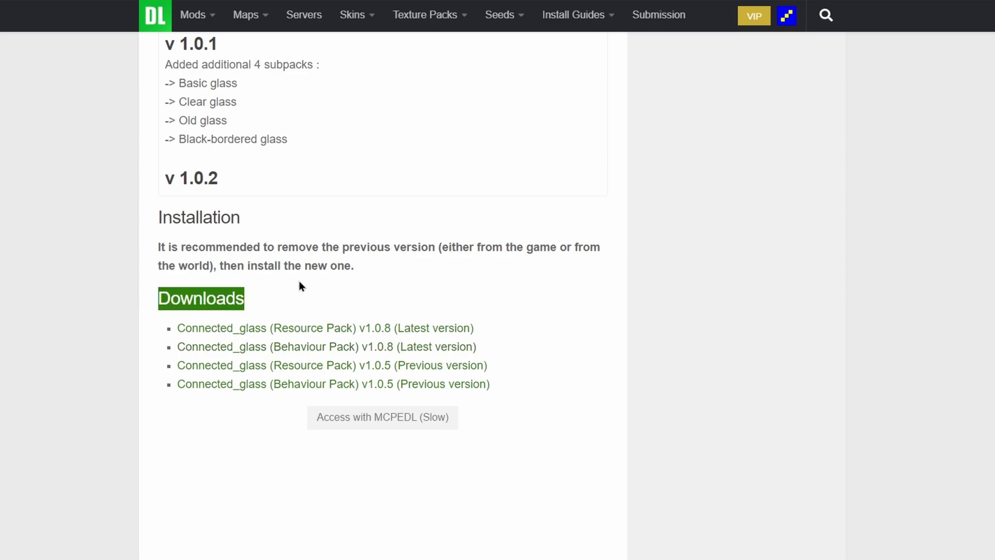
click(359, 280)
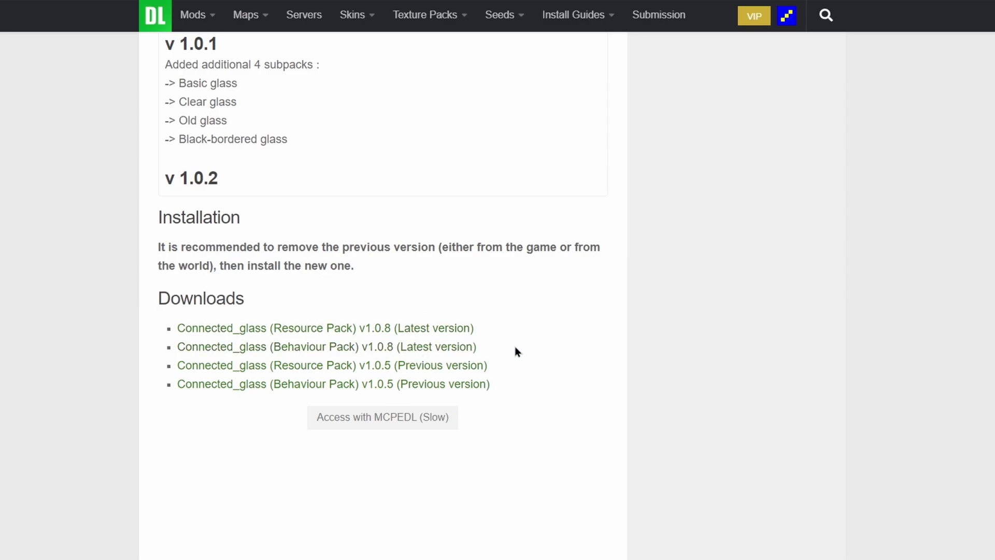
Open the download link for Connected_glass (Resource Pack) v1.0.8 (Latest version) and continue to the third-party site.
click(300, 336)
drag(350, 24, 655, 41)
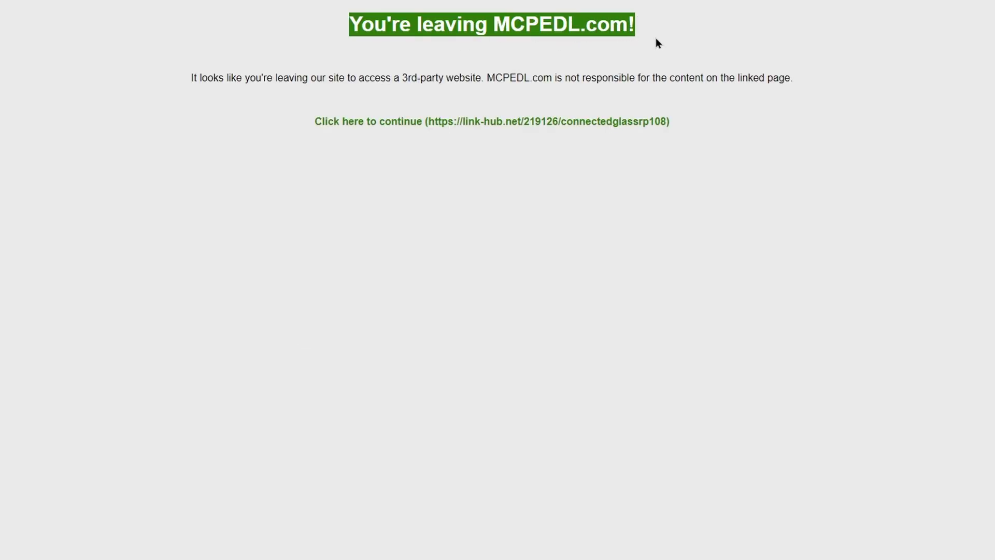
click(667, 52)
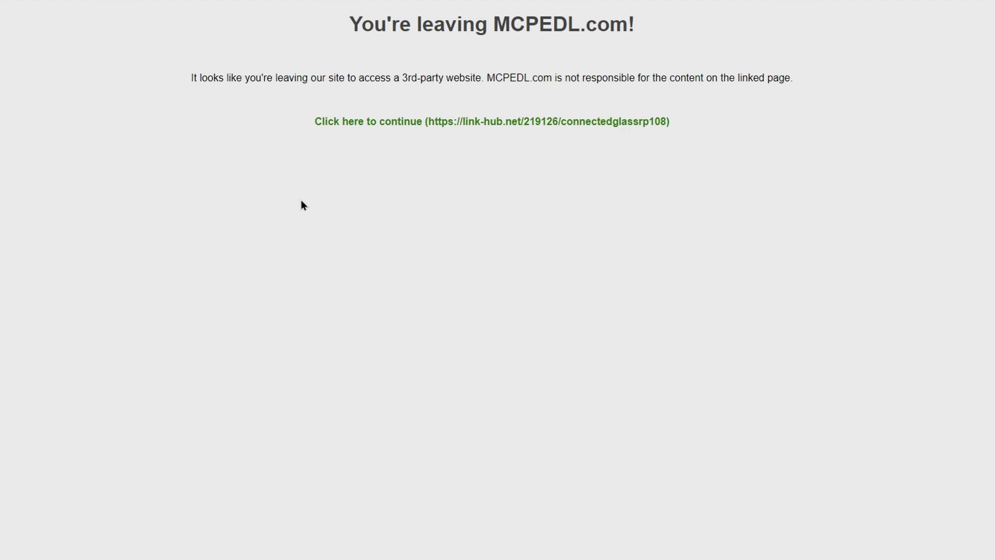
click(436, 125)
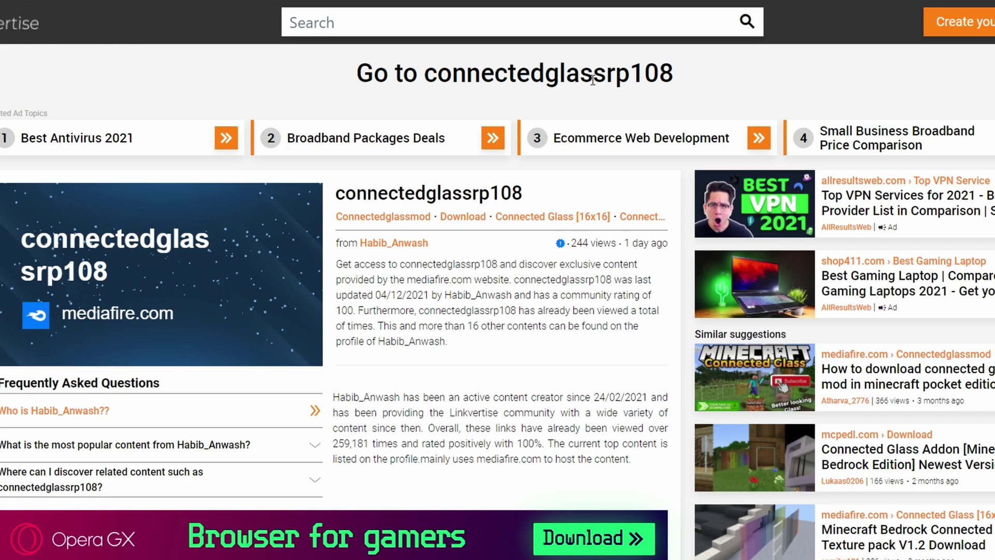
Choose free access with ads for connectedglassrp108, then open and close the required "Discover interesting articles" step.
scroll(593, 80, down, 2)
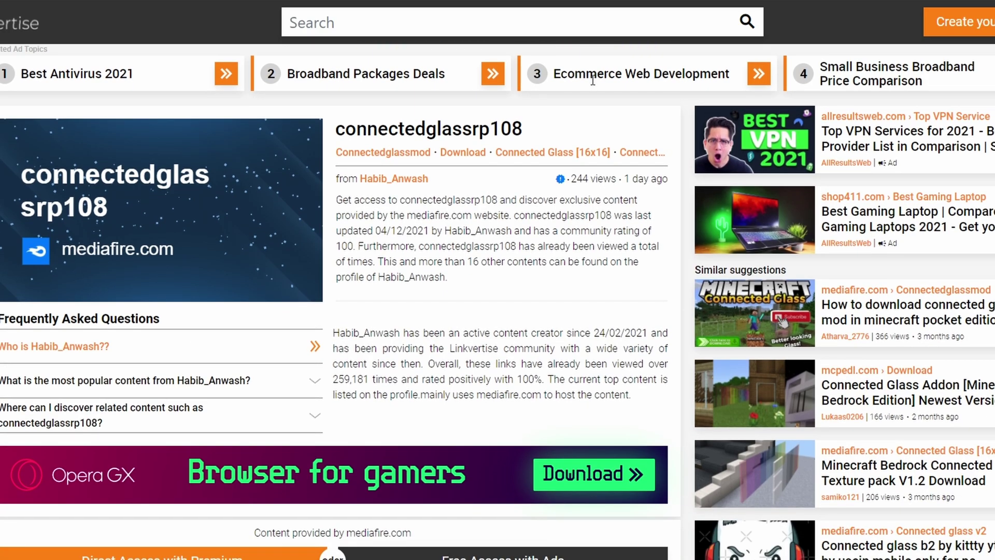
scroll(592, 80, up, 2)
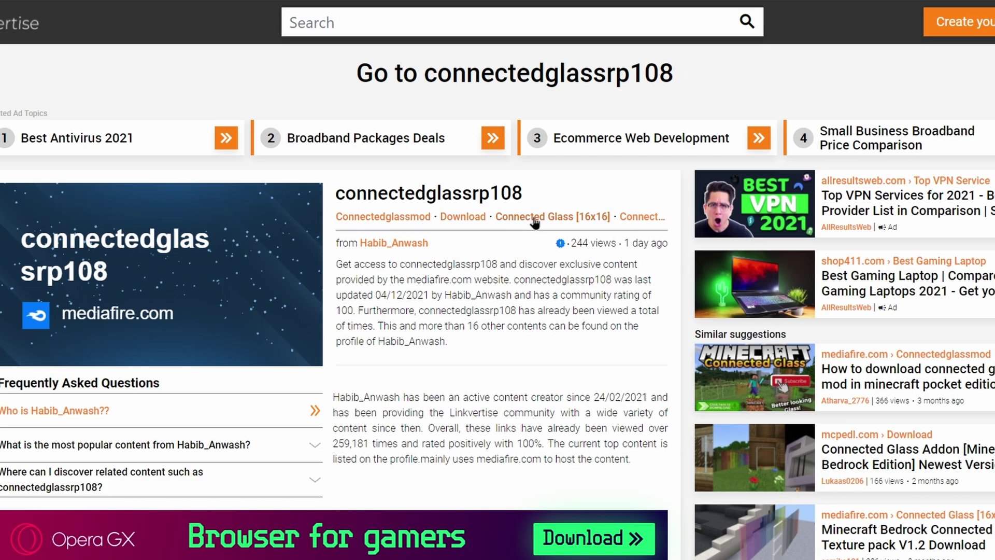
scroll(437, 228, down, 2)
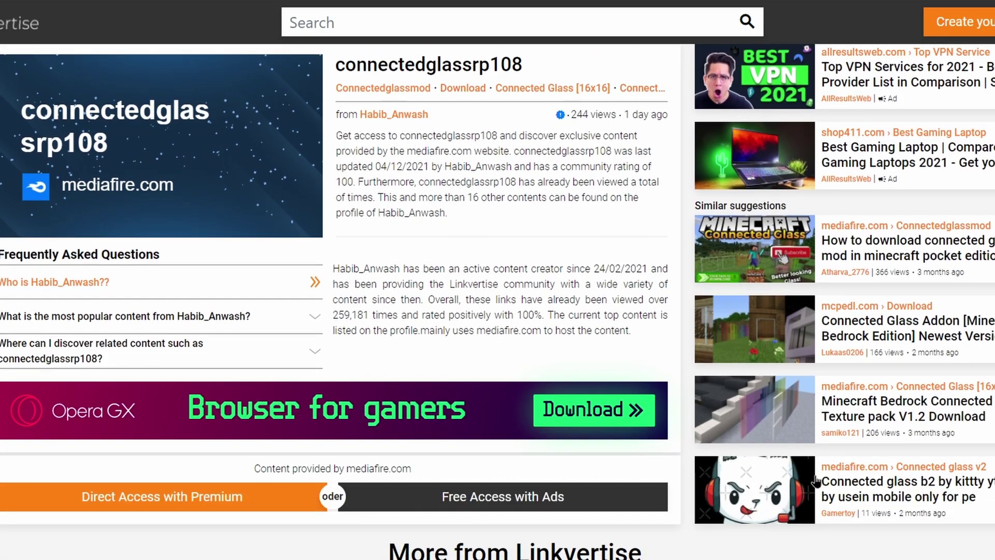
scroll(846, 177, down, 7)
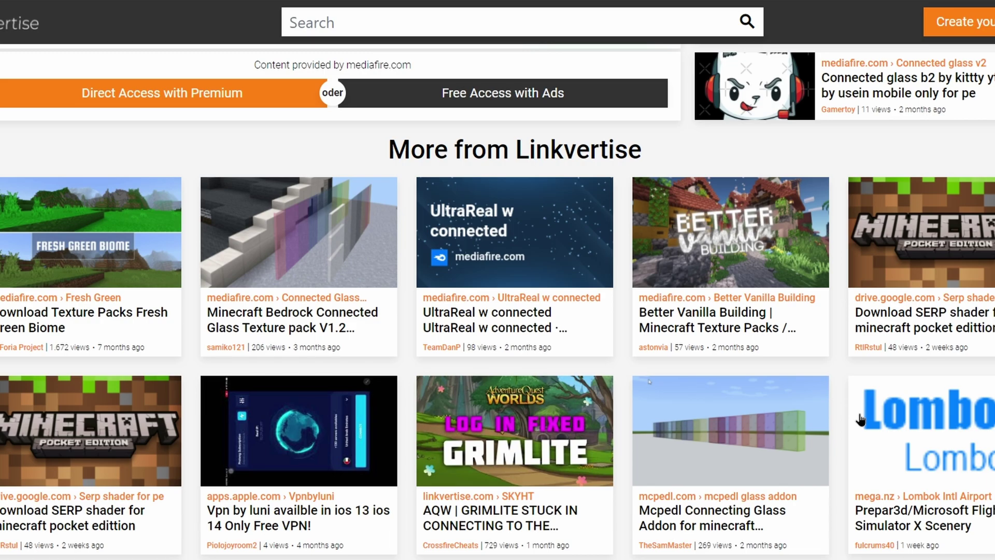
scroll(860, 419, up, 8)
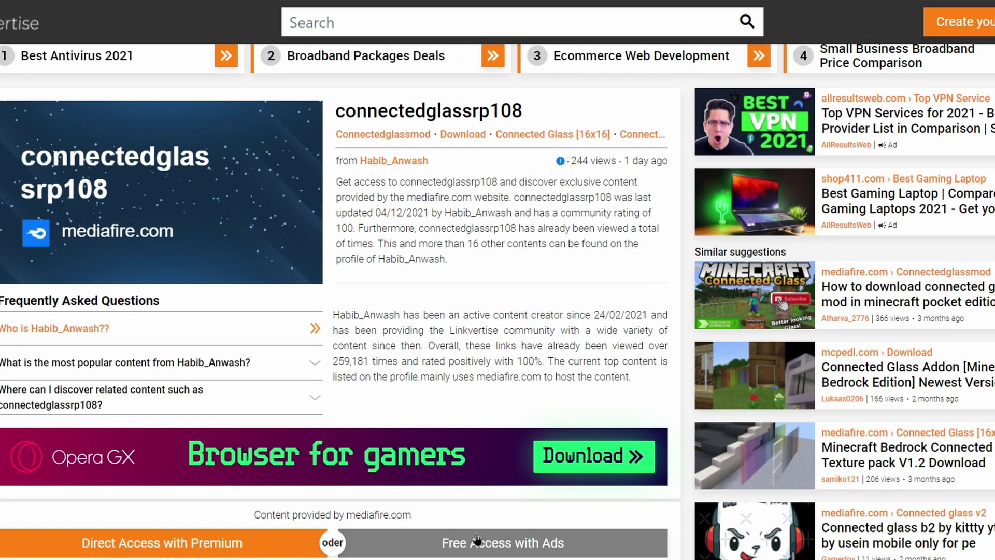
scroll(539, 542, down, 1)
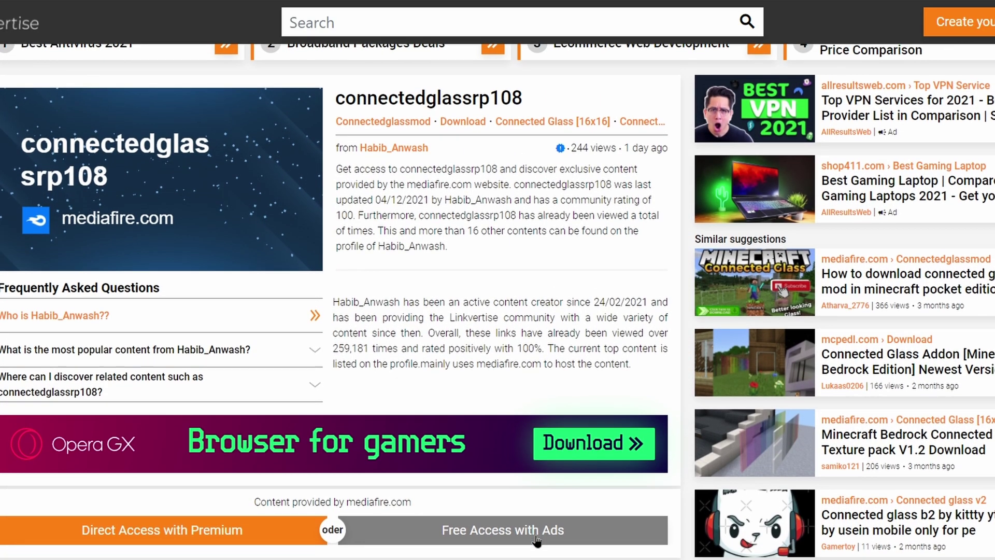
scroll(536, 542, down, 2)
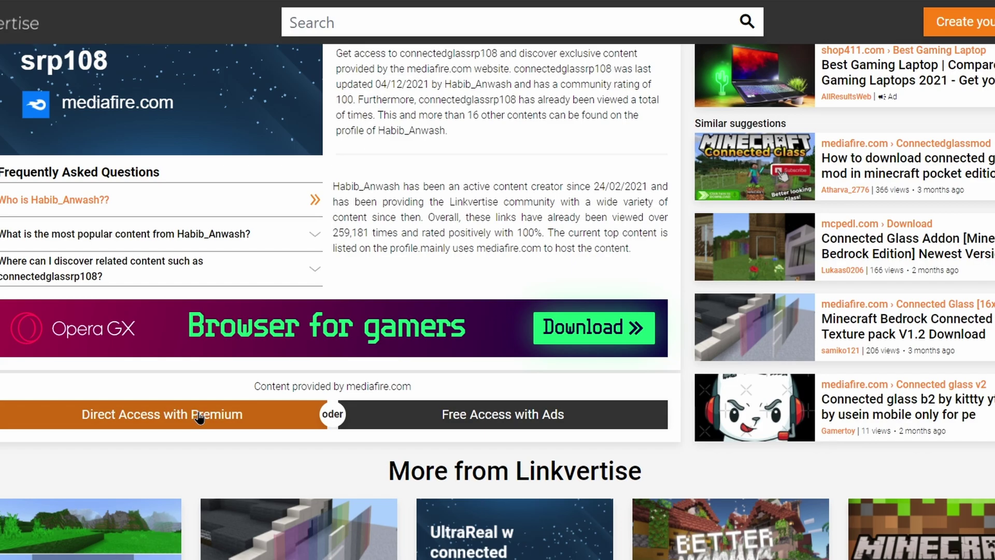
click(521, 415)
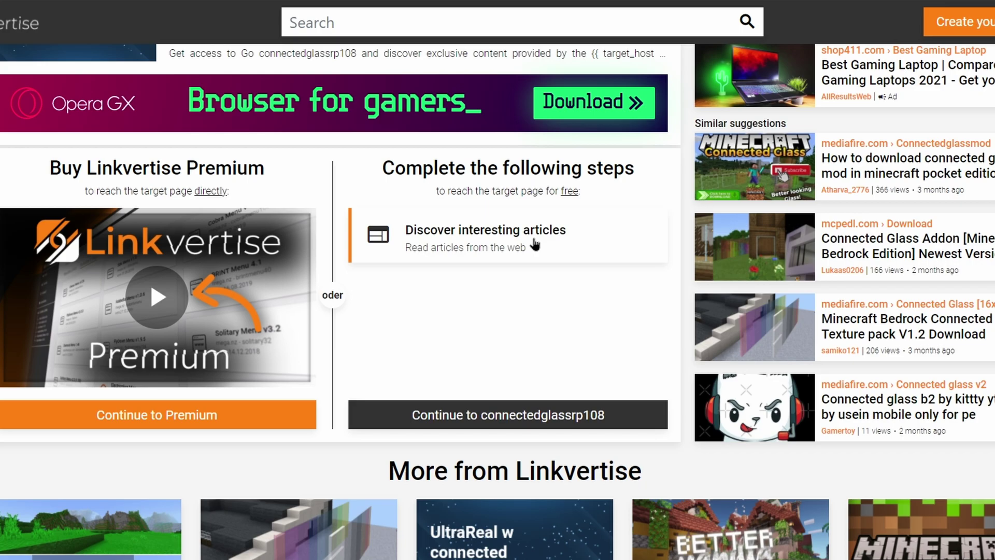
click(576, 237)
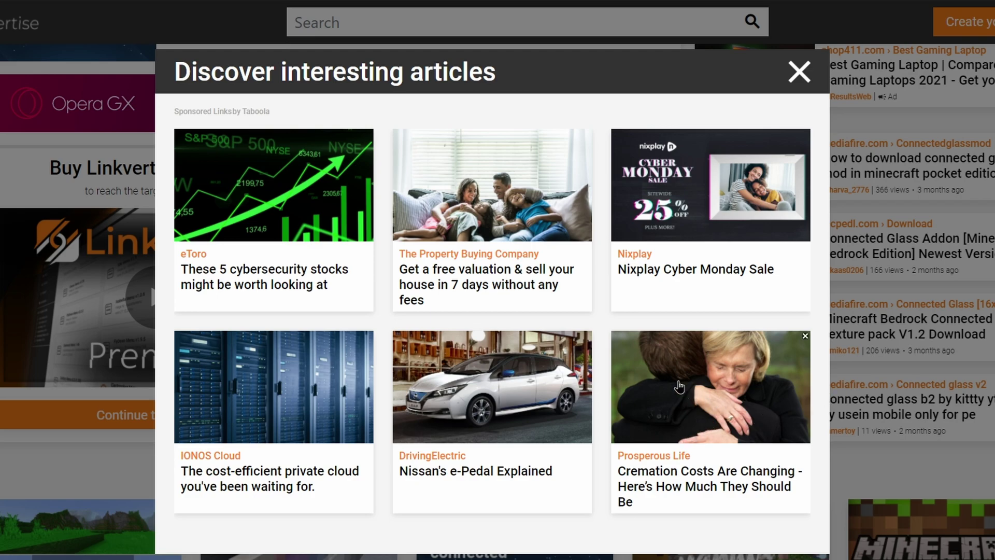
click(792, 83)
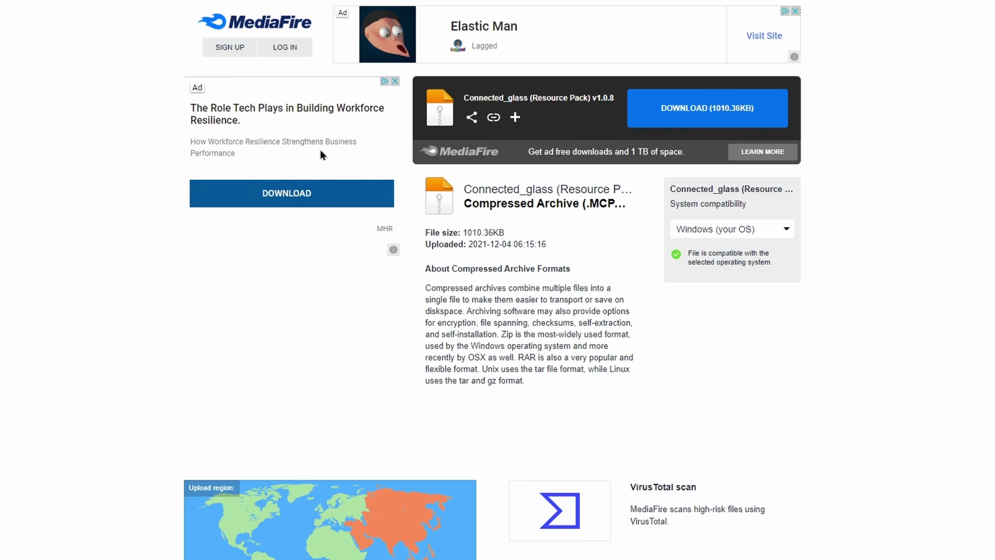
Dismiss the page's two ads and review the Connected_glass (Resource Pack) v1.0.8 file details, upload region and VirusTotal scan note.
click(396, 81)
click(796, 11)
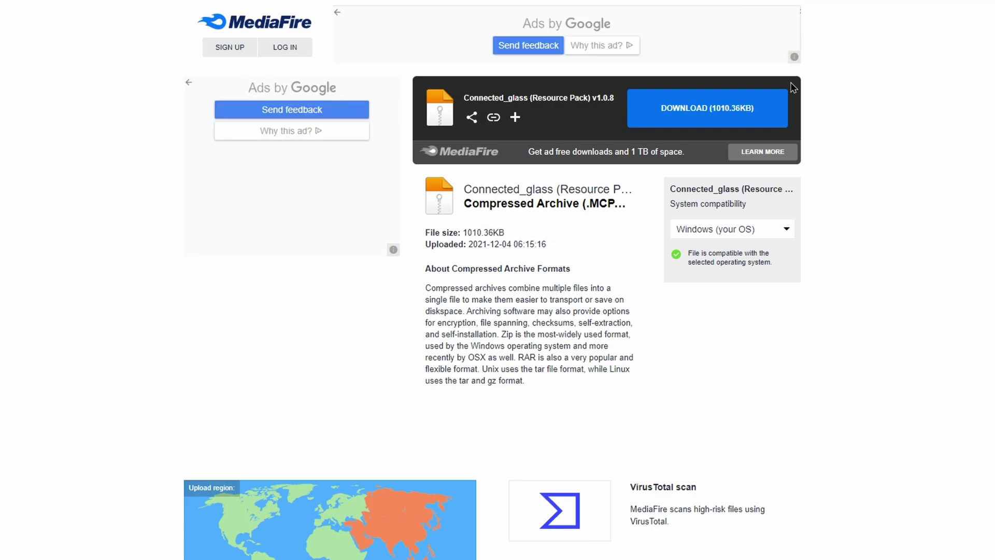
scroll(634, 281, down, 6)
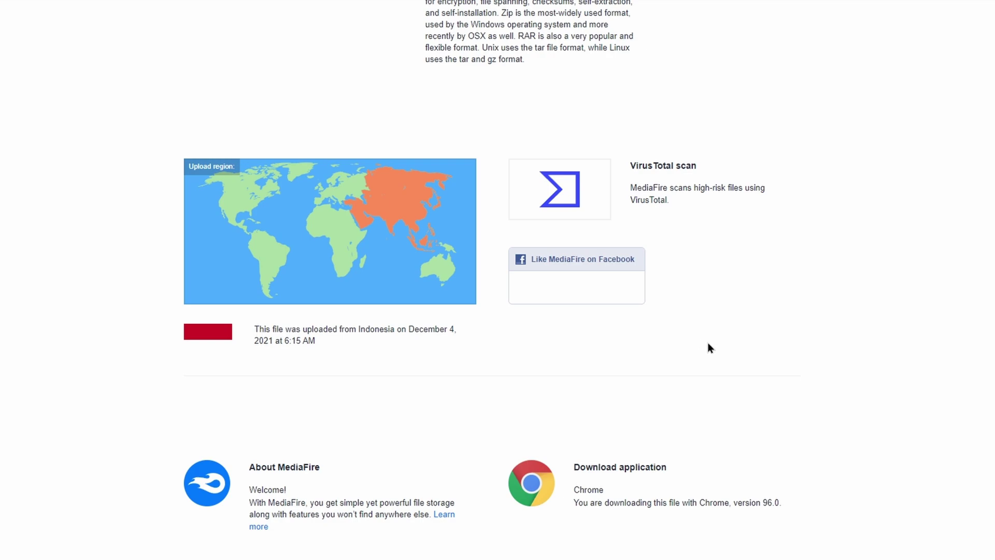
scroll(718, 348, up, 1)
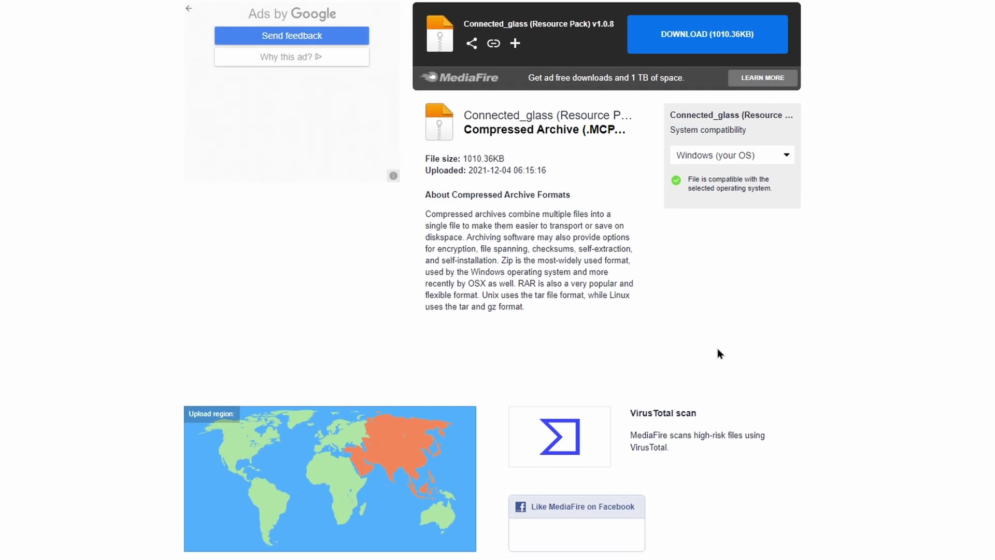
scroll(713, 362, down, 1)
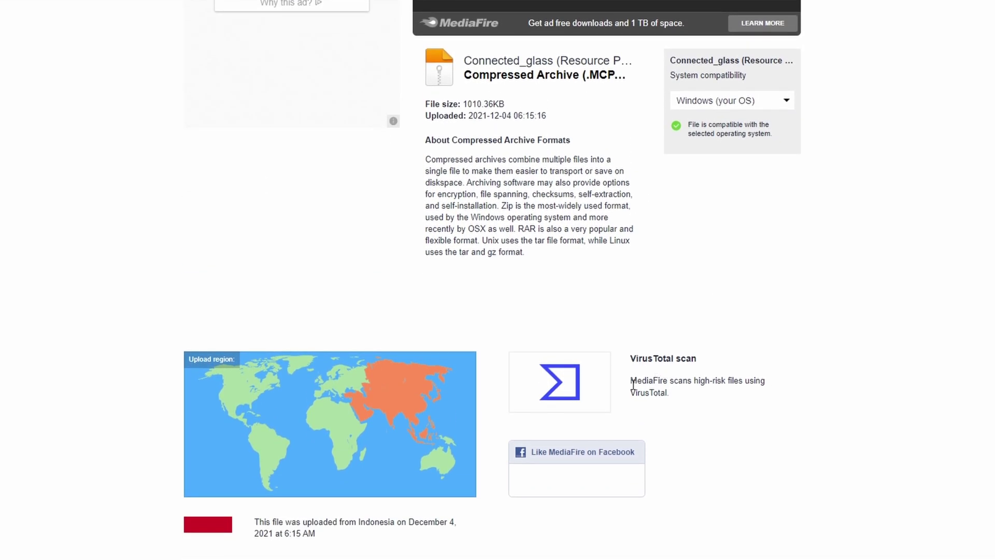
drag(635, 381, 689, 391)
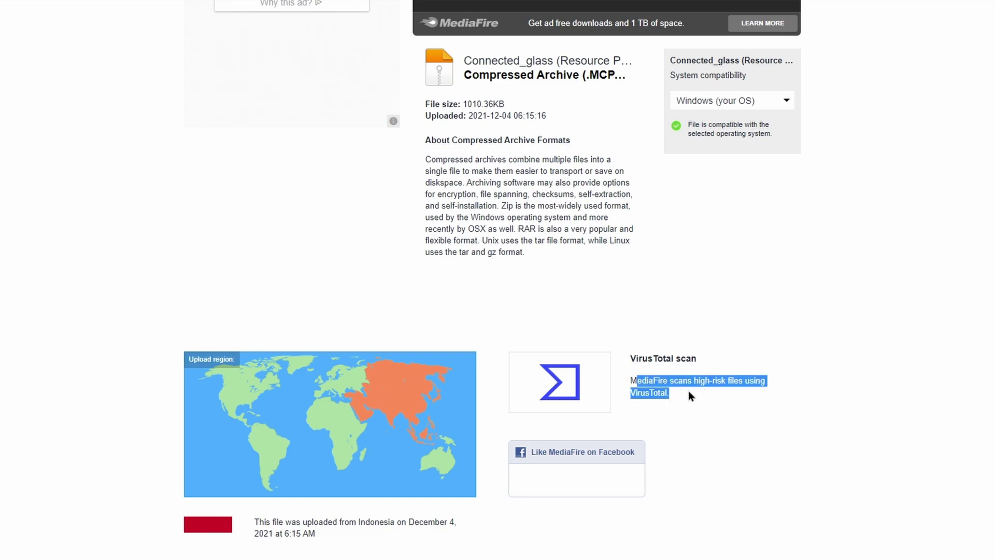
click(795, 393)
scroll(795, 394, up, 2)
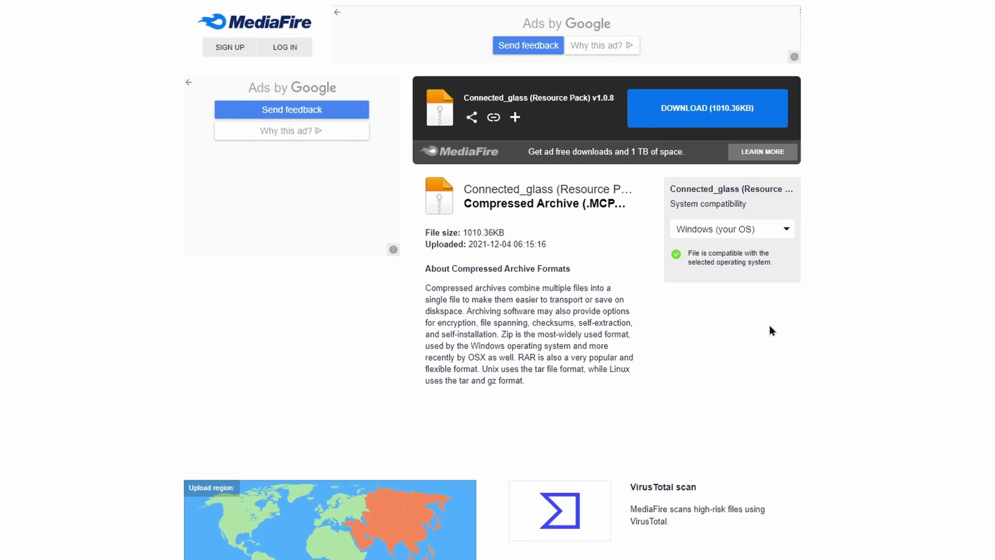
Start the Connected_glass (Resource Pack) v1.0.8 download, then cancel saving the .mcpack file.
click(732, 113)
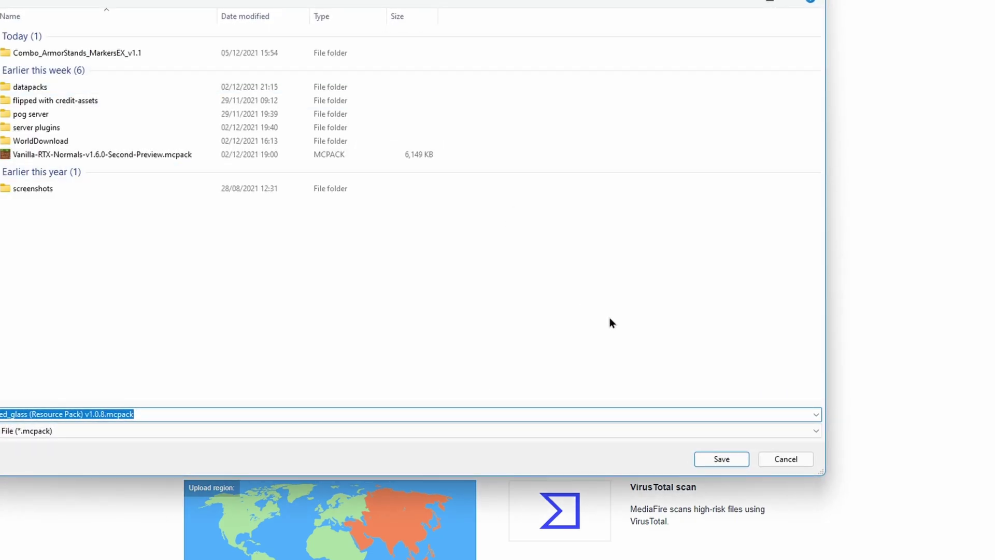
click(783, 461)
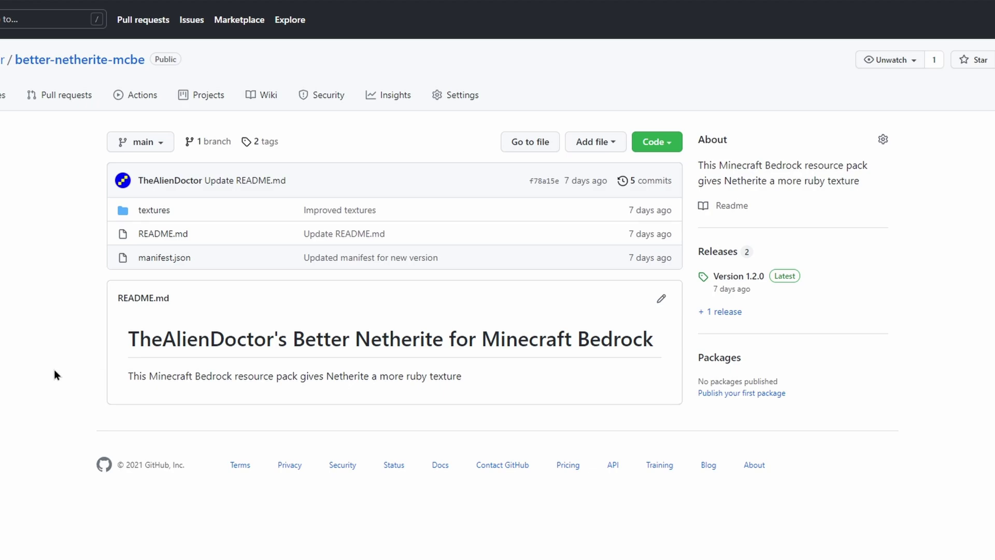
Inspect the textures folder and manifest.json of the better-netherite-mcbe repository on GitHub, then return to its main page.
click(151, 210)
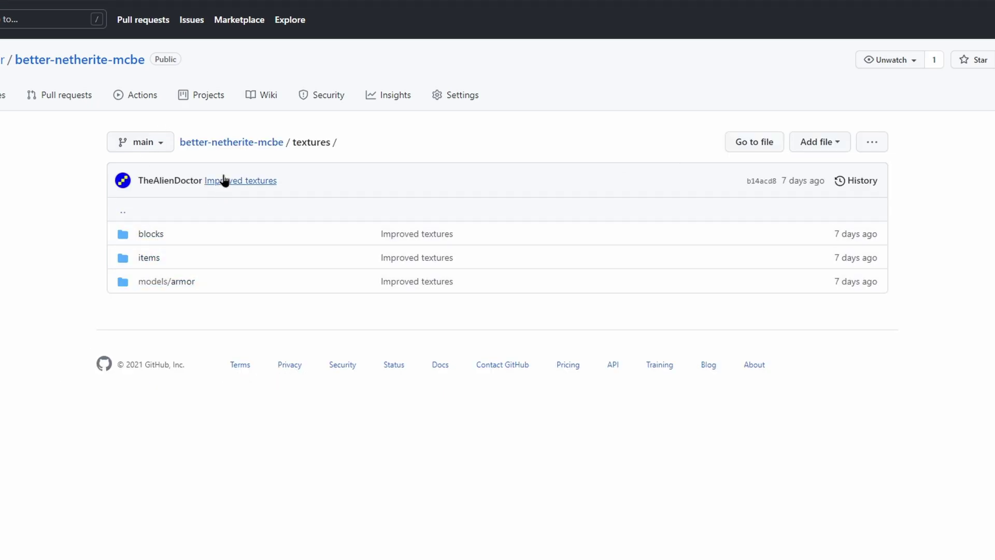
click(231, 142)
click(157, 258)
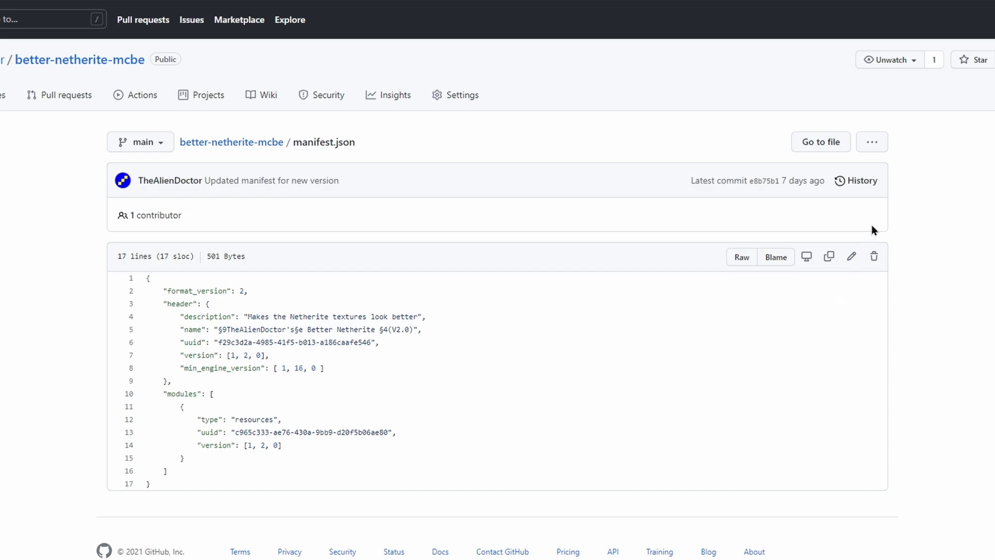
click(212, 145)
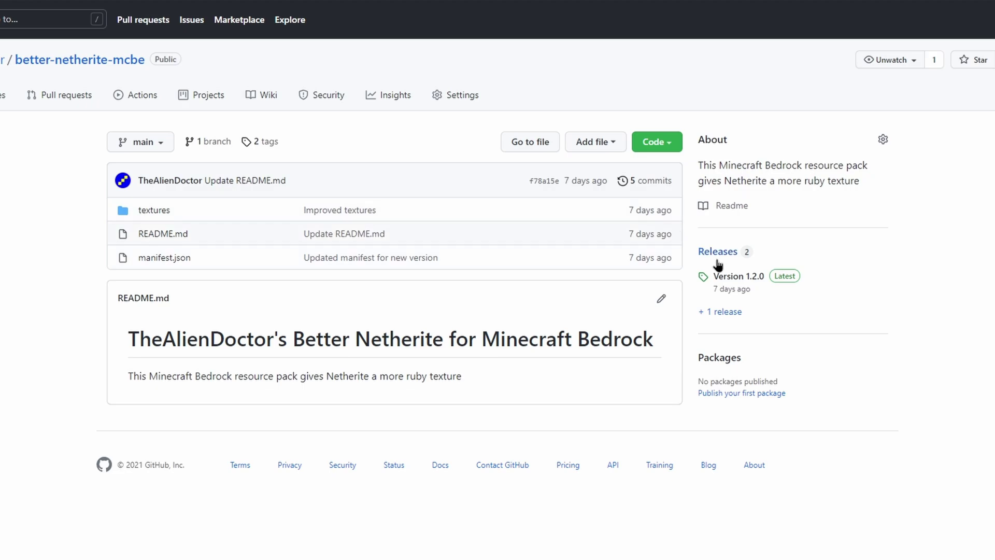
Open the Version 1.2.0 release and download BettterNetherite-V1.2.0.mcpack to the Downloads folder.
click(755, 278)
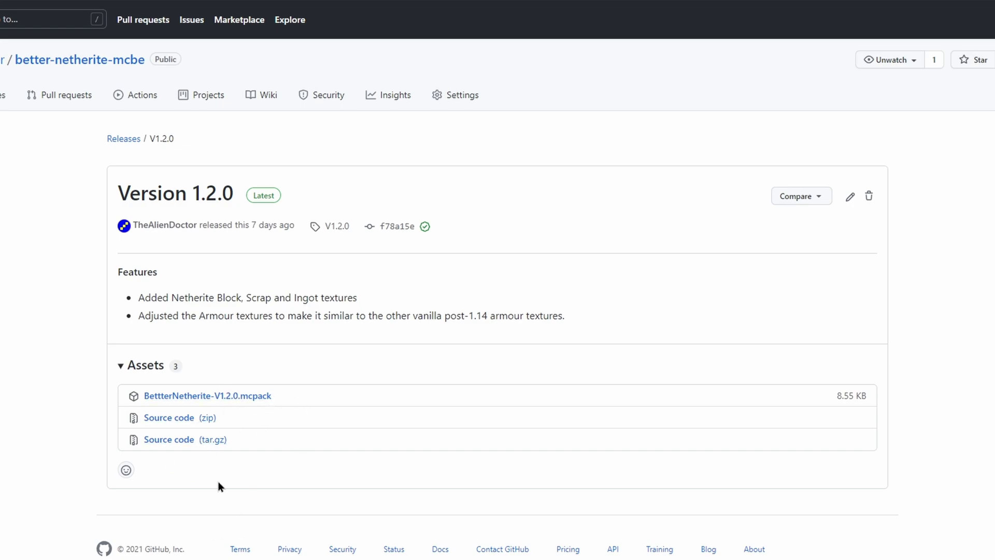
click(203, 398)
click(714, 458)
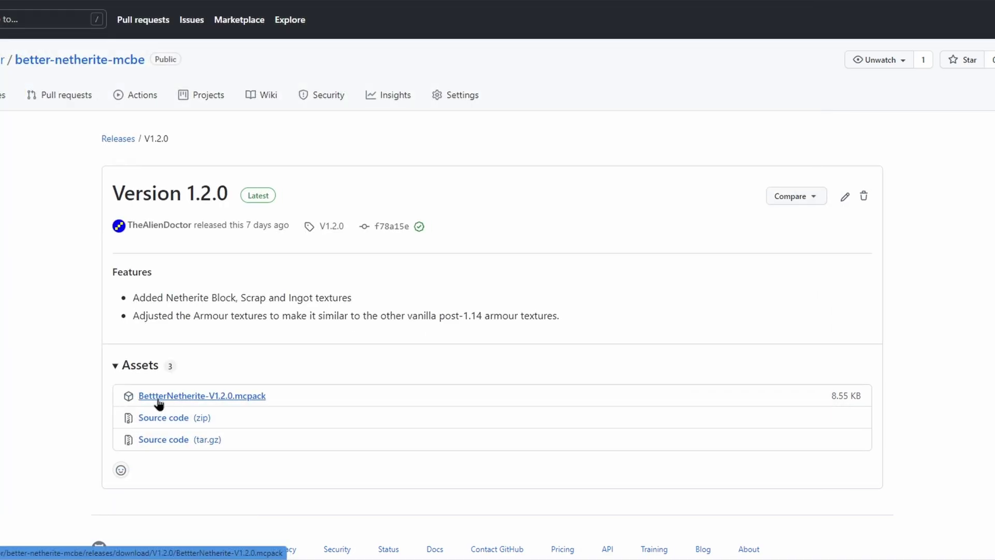
Switch to File Explorer, launch BettterNetherite-V1.2.0.mcpack from Downloads to import it into Minecraft, and leave the worlds screen.
key(super+e)
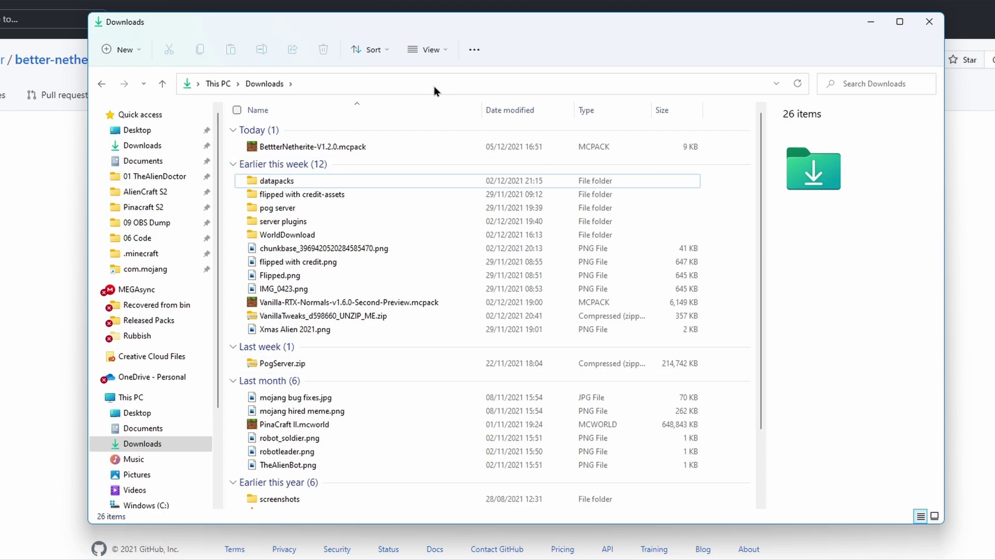
click(289, 148)
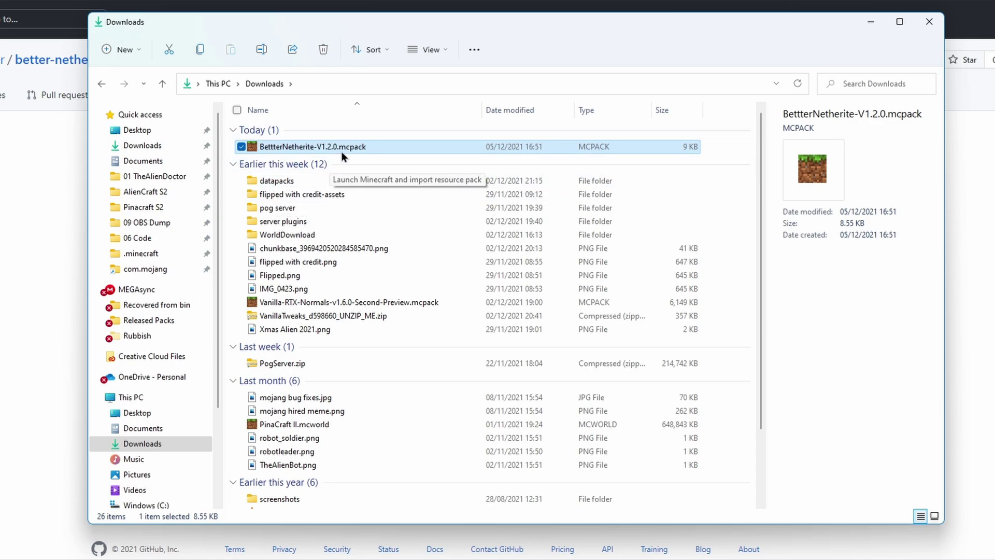
double_click(380, 148)
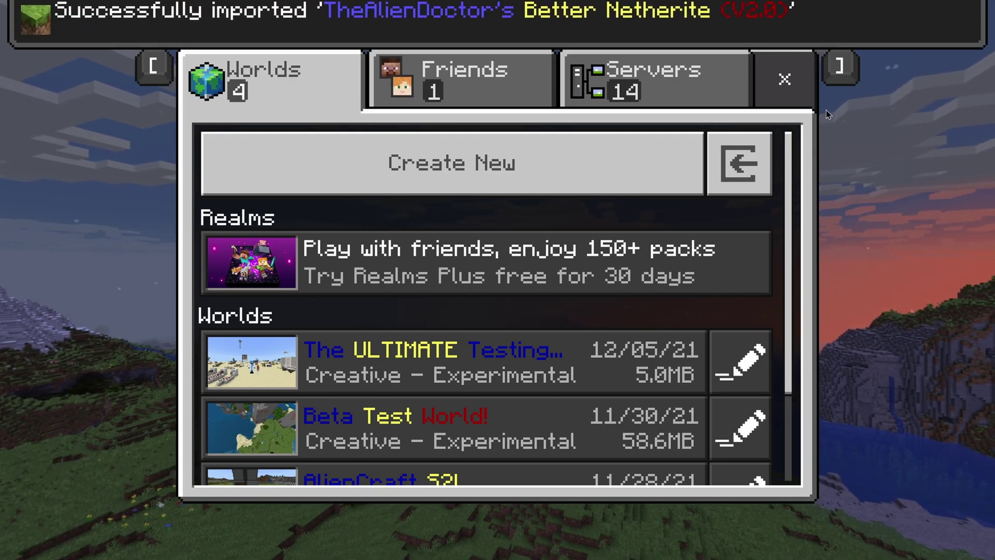
click(777, 93)
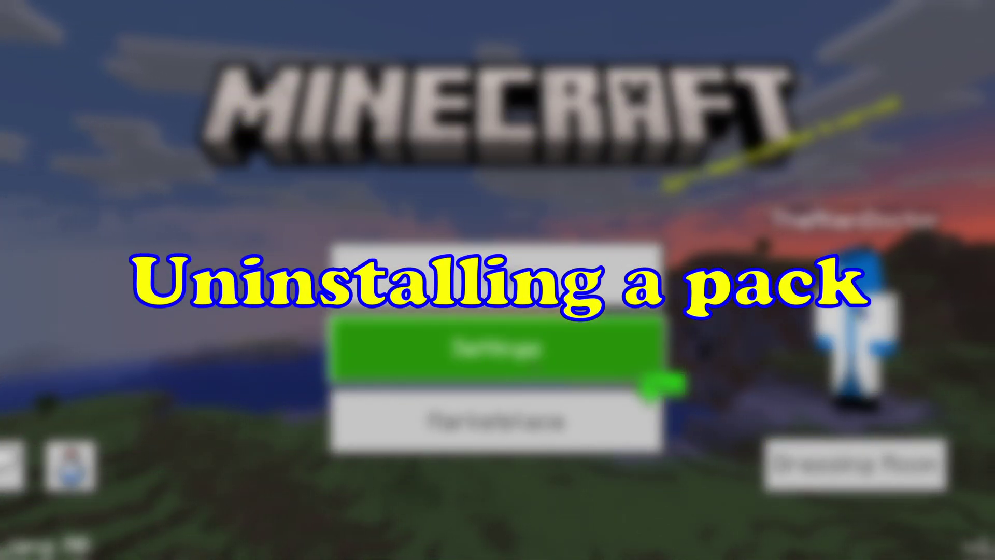
Open Minecraft's Storage settings and look through the installed resource packs and behaviour packs.
click(659, 381)
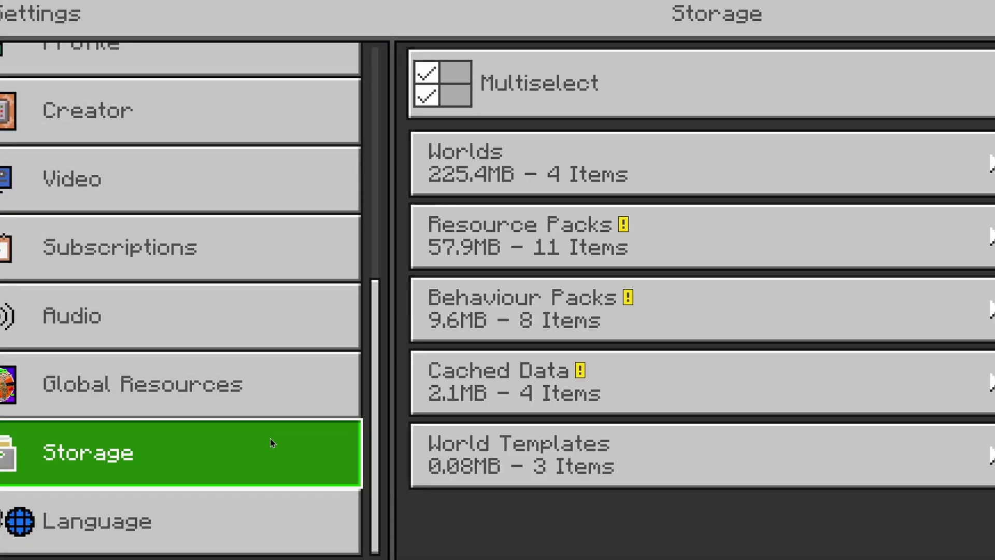
click(513, 247)
scroll(518, 258, down, 5)
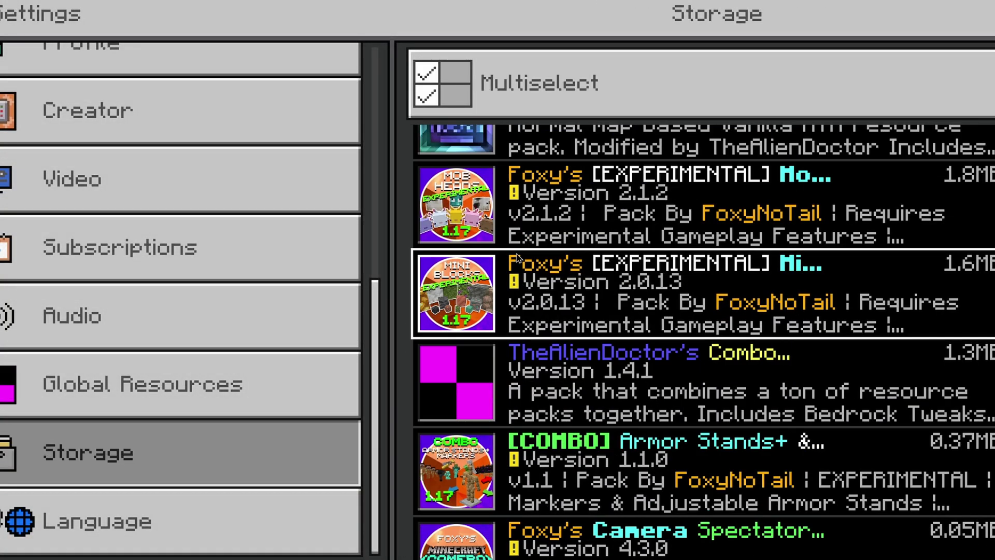
scroll(513, 257, down, 10)
click(498, 399)
scroll(498, 397, down, 5)
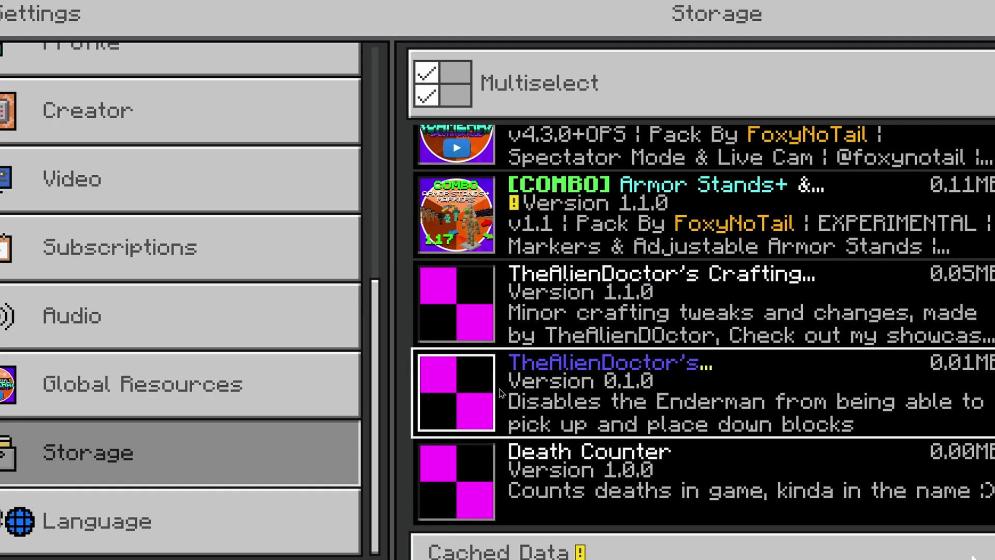
scroll(500, 394, down, 2)
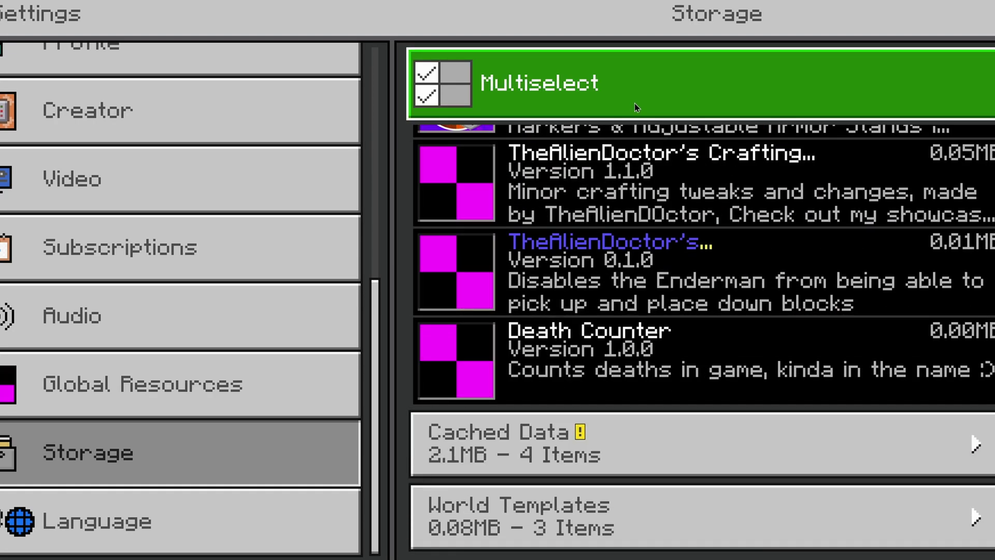
Use Multiselect to delete all Cached Data items: PC3 Resource, Armor Stands+ & Markers [COMBO], PC3 Addons and PinnaCraft Pineapple Texture Pack RP.
click(490, 97)
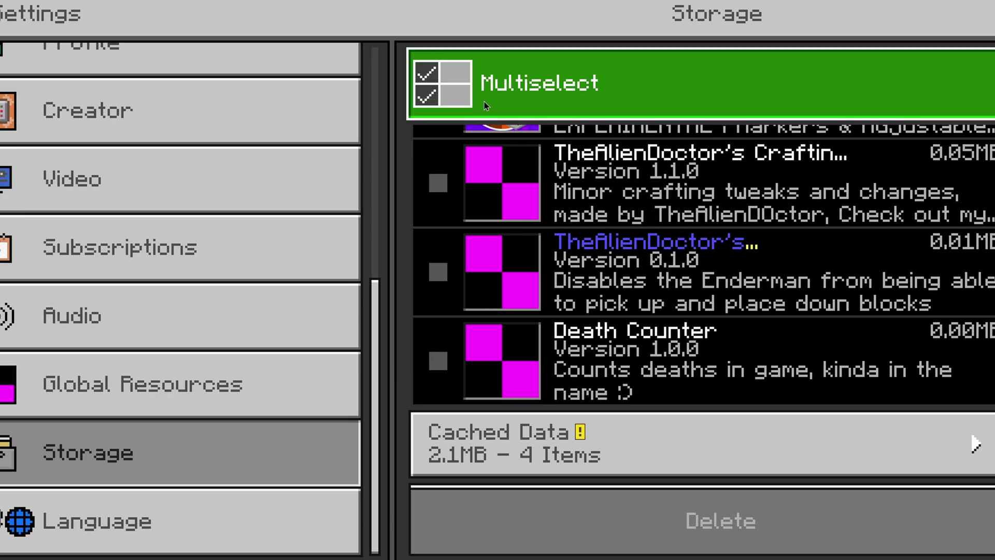
scroll(530, 270, down, 2)
click(532, 322)
scroll(532, 322, down, 2)
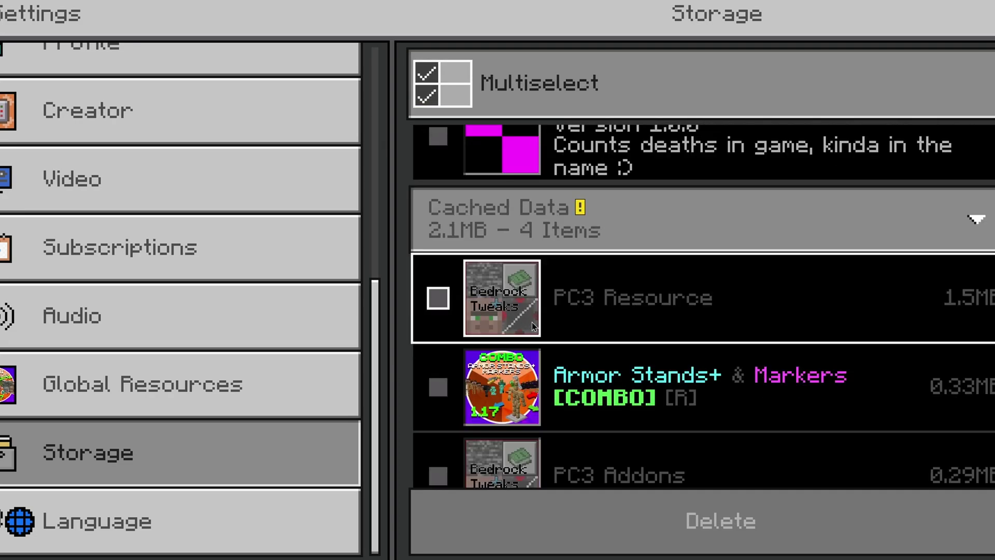
click(531, 322)
scroll(534, 364, down, 3)
click(438, 316)
click(438, 405)
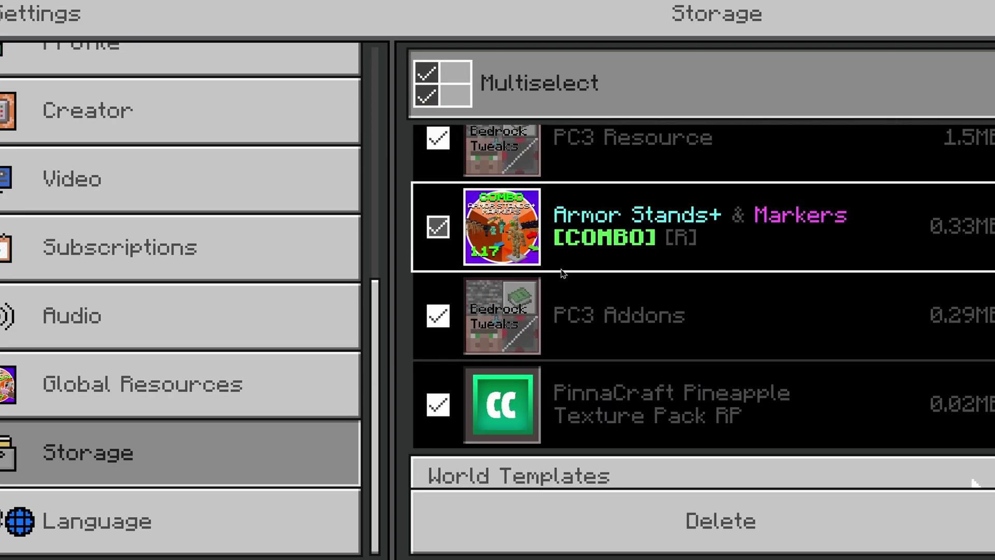
click(621, 536)
click(596, 346)
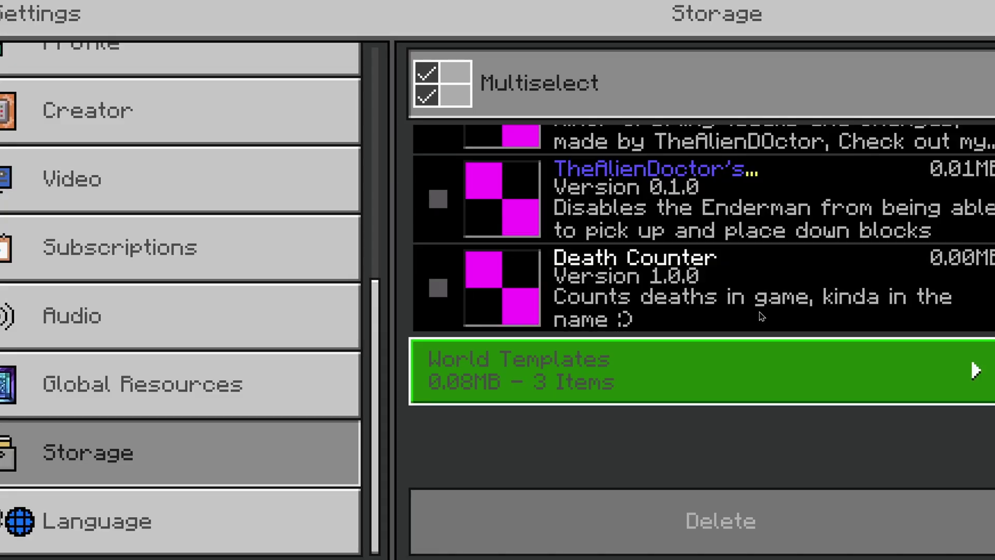
Turn off Multiselect in the Storage settings and return to the main menu.
scroll(588, 311, up, 10)
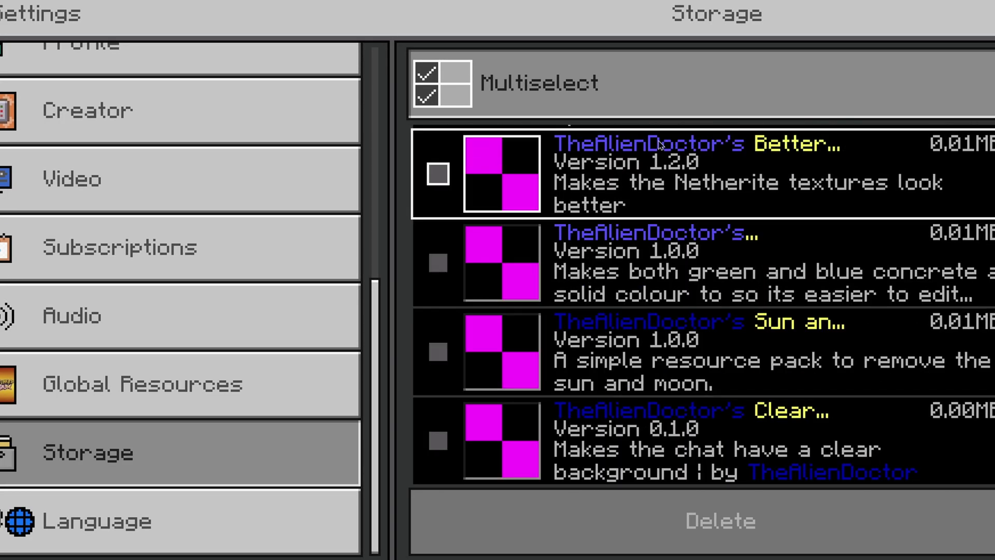
click(673, 98)
scroll(694, 311, down, 3)
key(Escape)
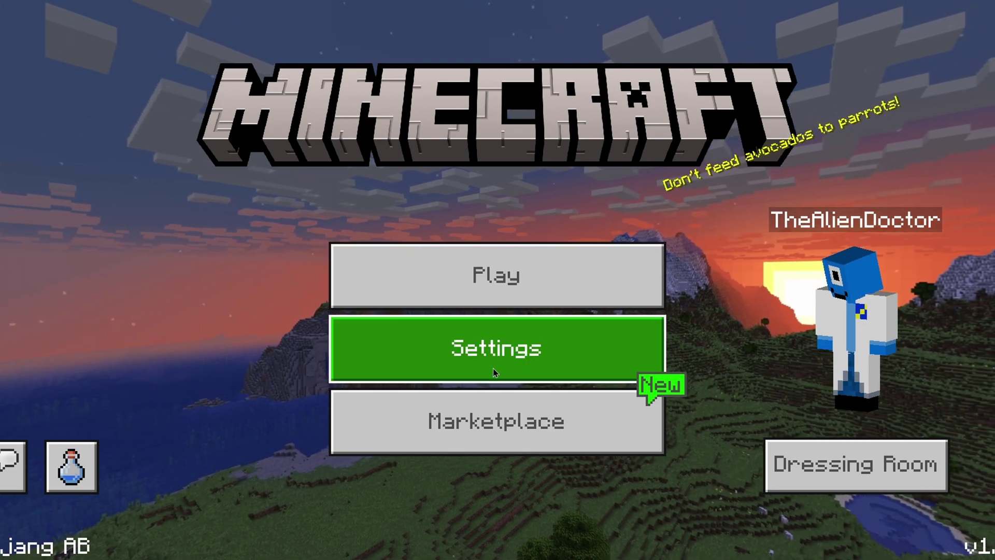
Activate TheAlienDoctor's Better Netherite pack in Global Resources, review the active packs, and exit the settings.
click(494, 368)
scroll(296, 378, down, 5)
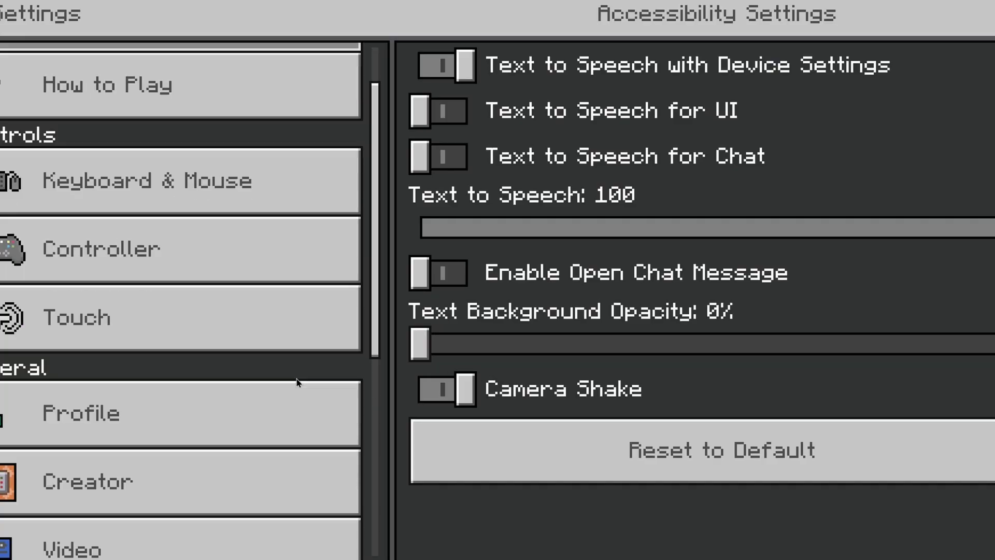
scroll(296, 378, down, 1)
click(225, 477)
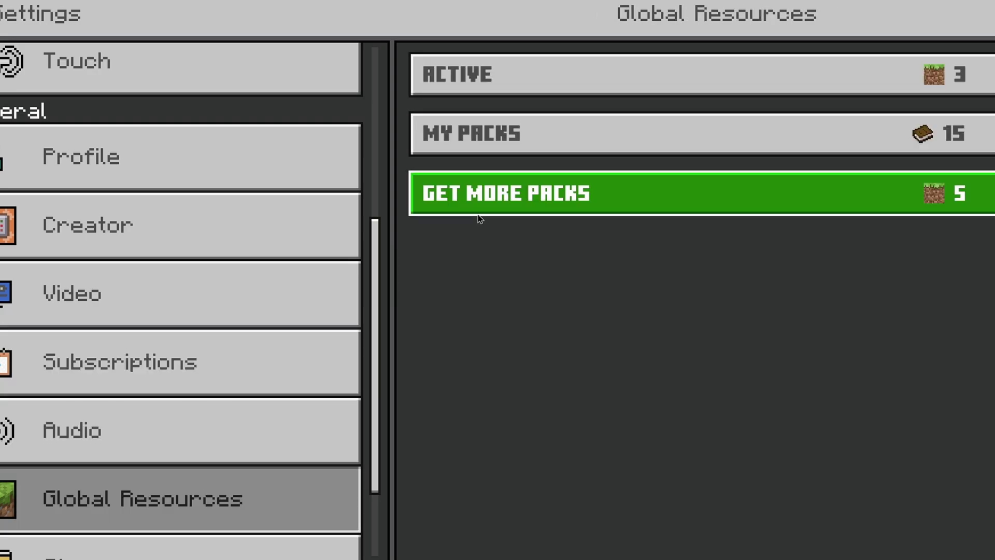
click(509, 145)
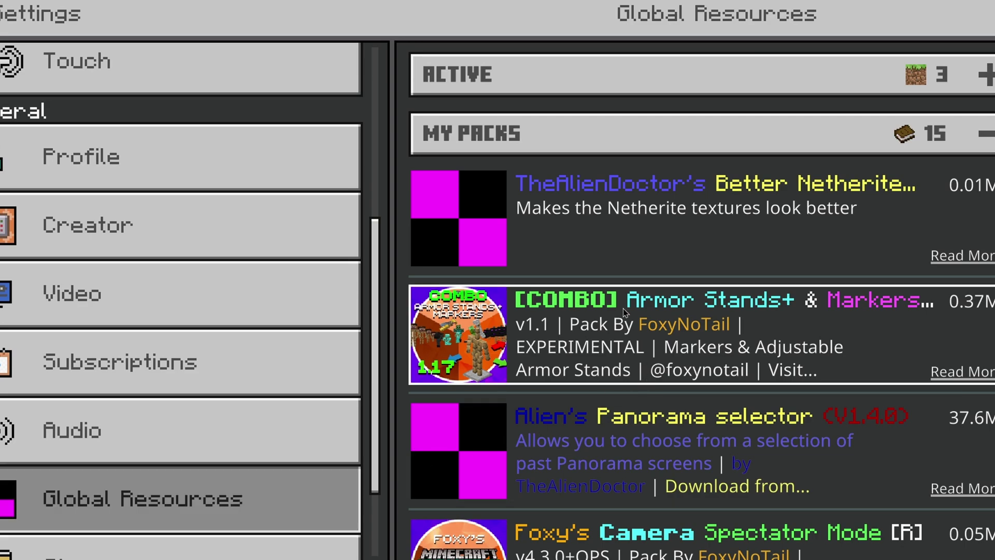
click(606, 191)
click(679, 300)
click(706, 124)
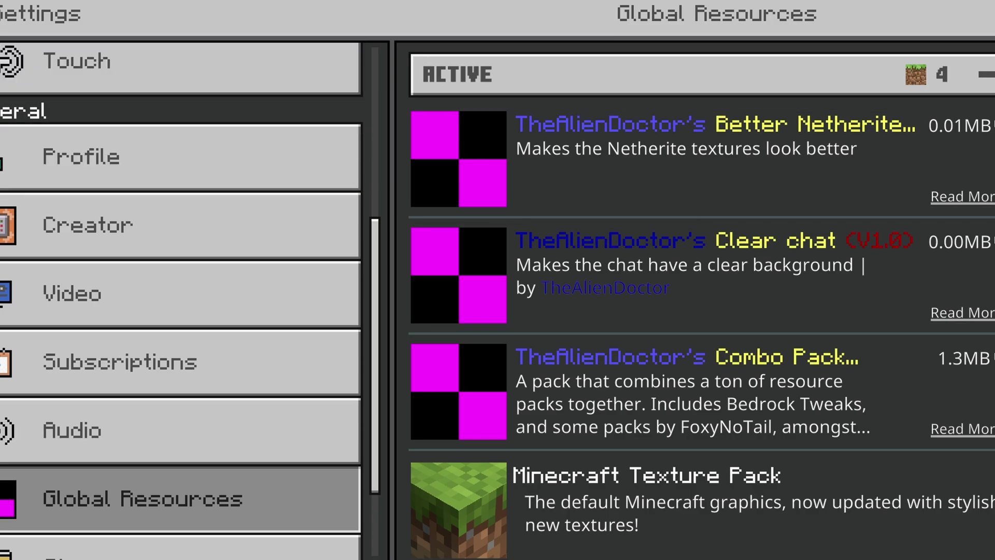
key(Escape)
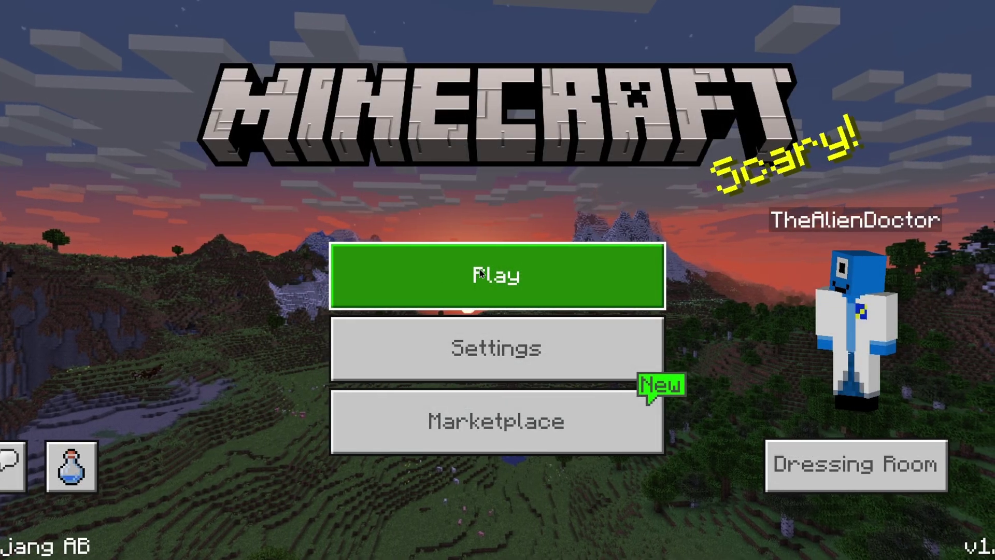
Open the edit settings of The ULTIMATE Testing Word world and look through its available and active behavior packs.
click(480, 273)
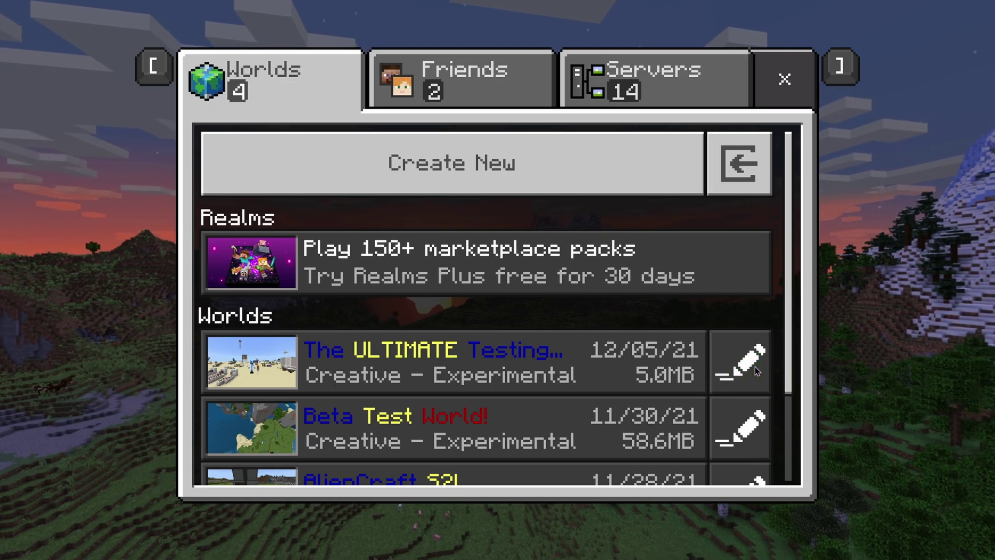
click(755, 366)
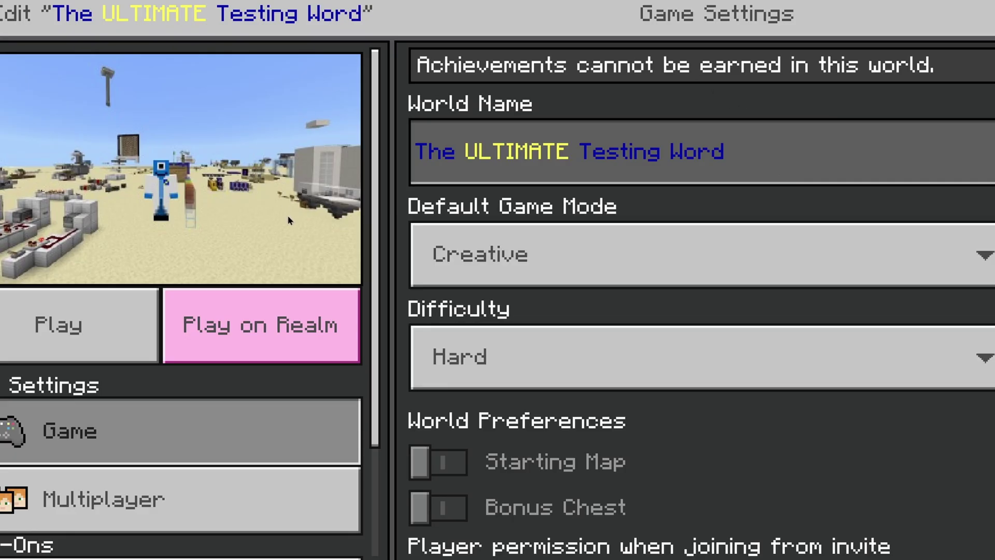
scroll(344, 358, down, 3)
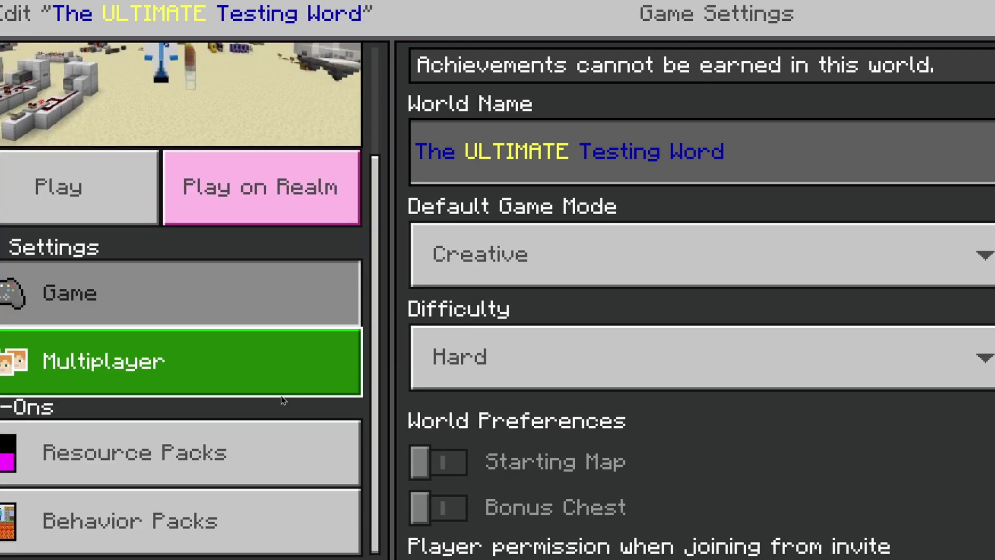
click(162, 505)
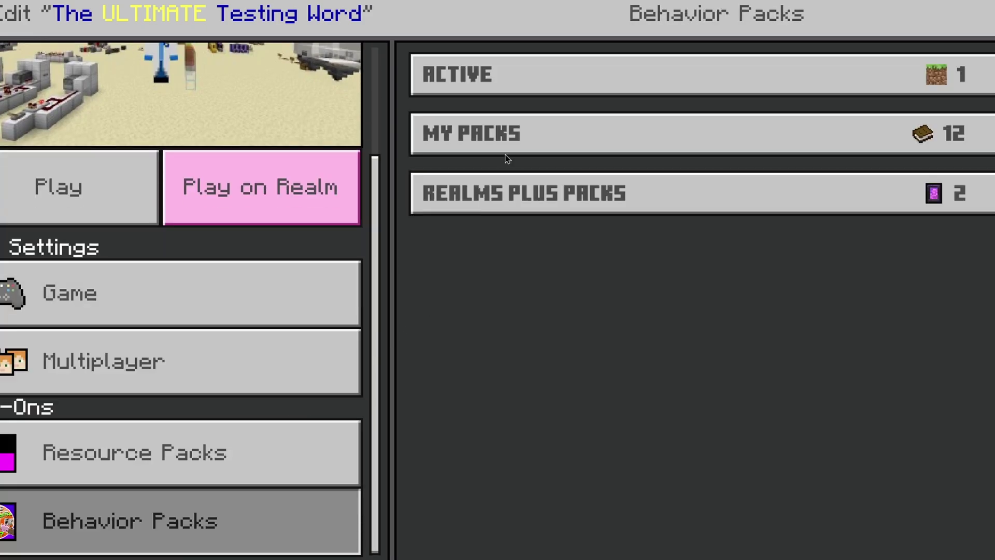
click(513, 146)
click(524, 222)
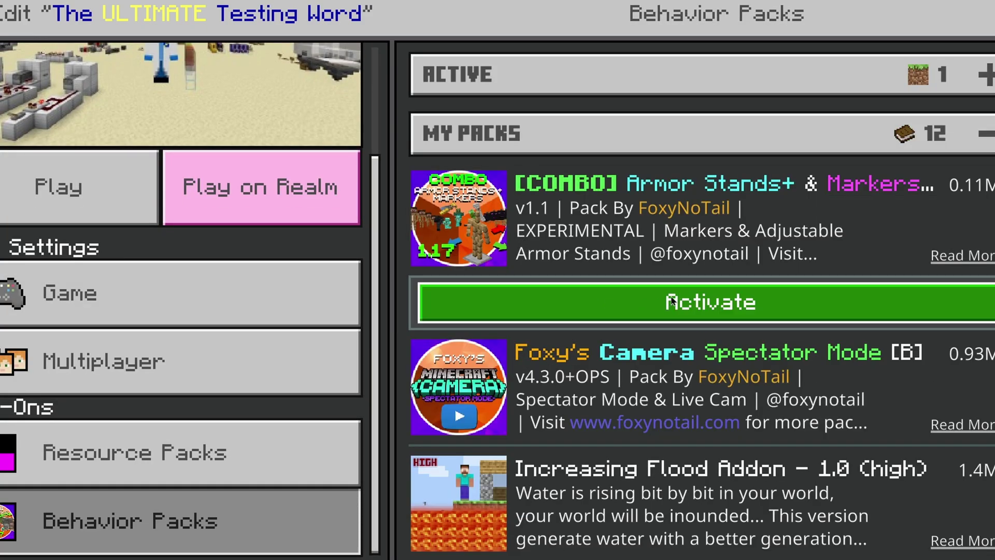
click(653, 74)
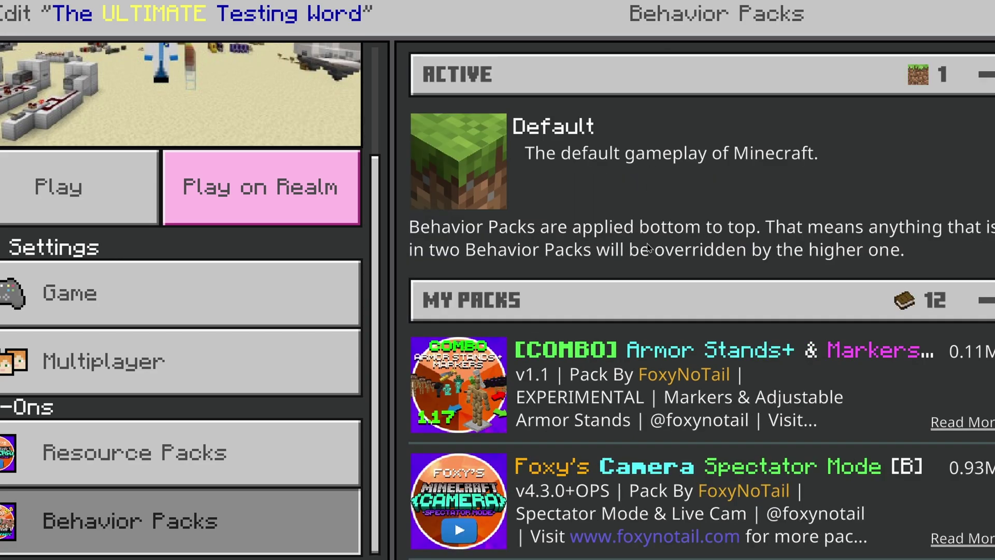
click(667, 96)
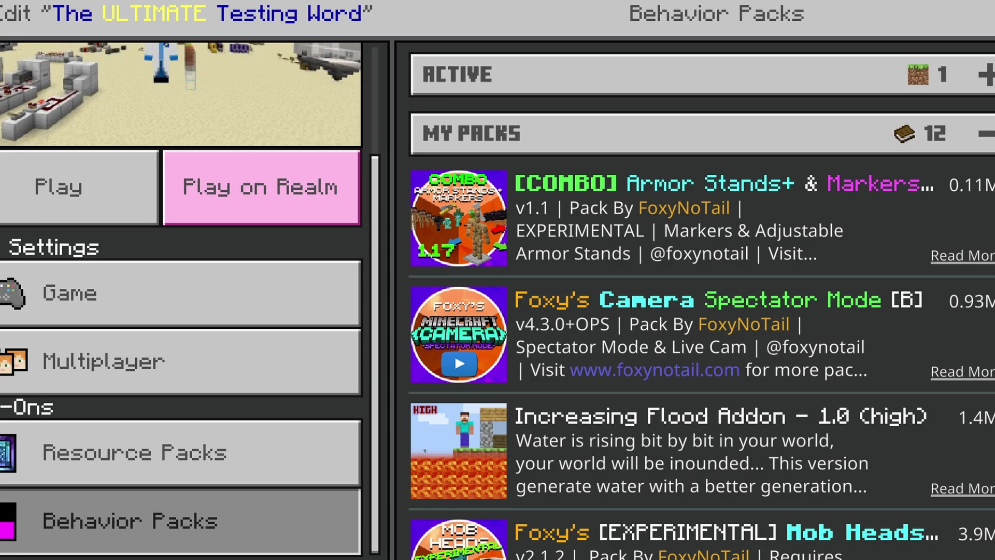
scroll(456, 225, down, 10)
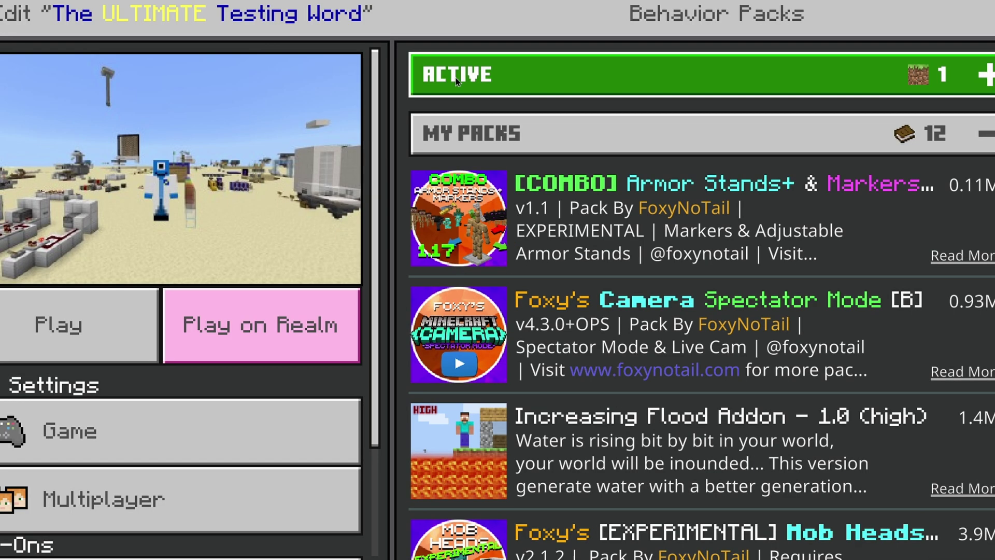
click(456, 80)
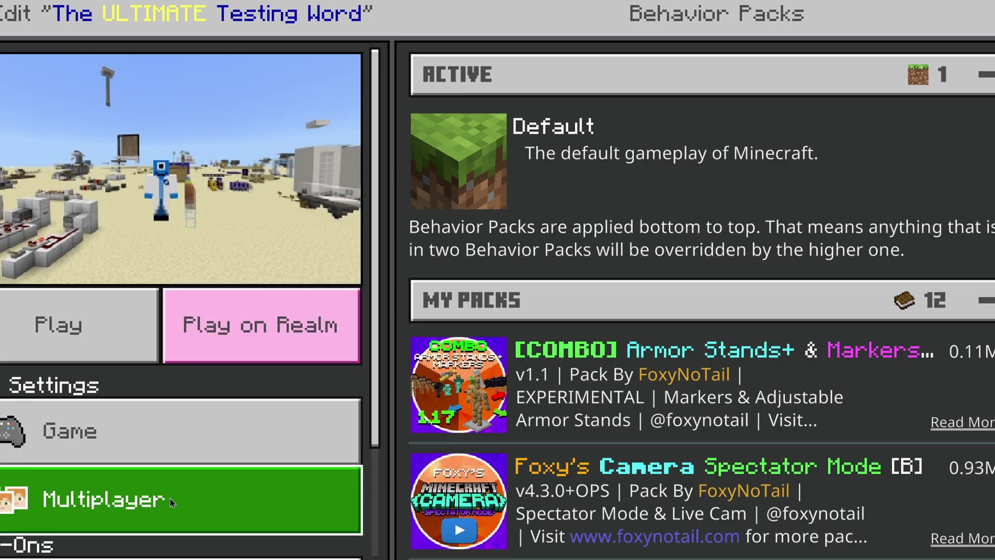
Open the world's resource packs settings and check its active resource packs.
scroll(170, 499, down, 3)
click(159, 470)
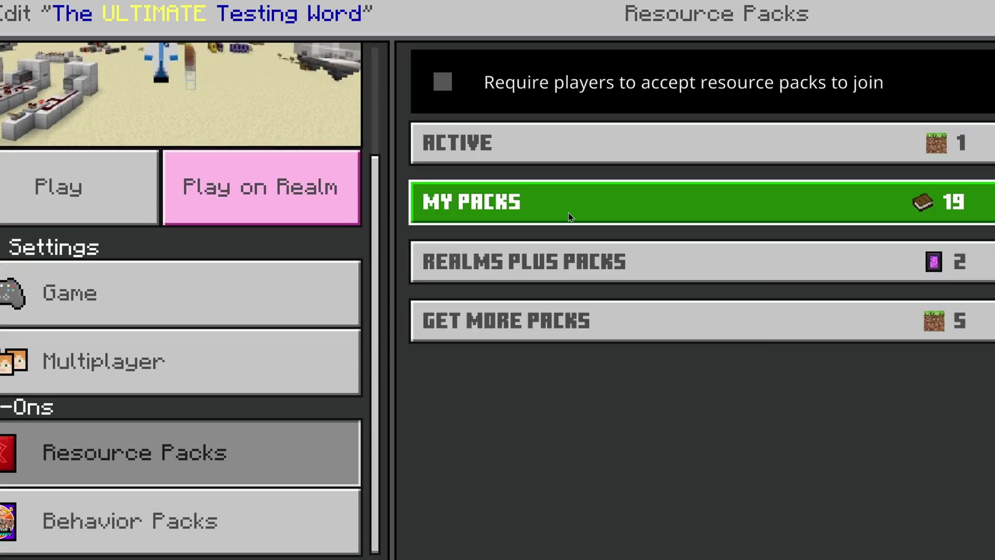
click(541, 149)
click(542, 149)
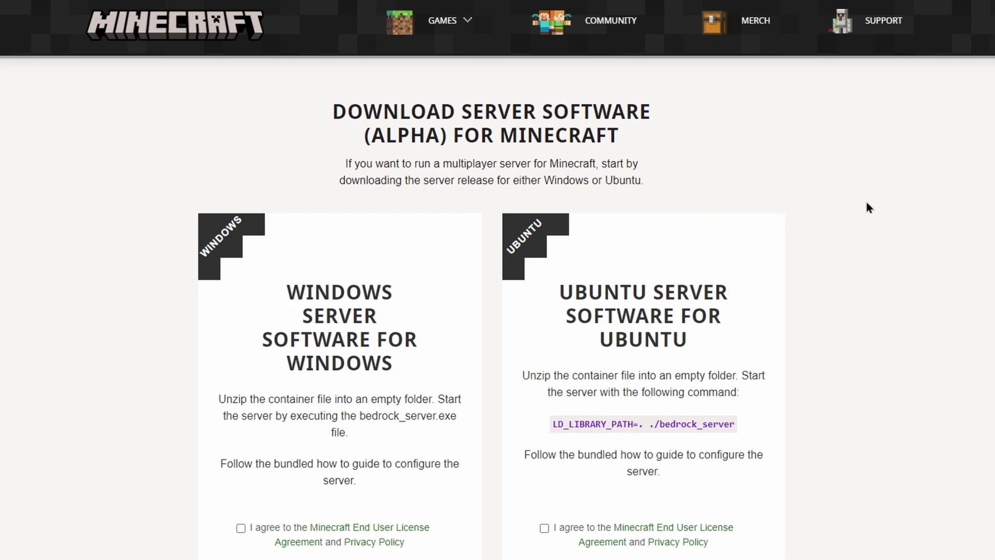
Accept the licence agreement for the Windows server software, download it from the Minecraft website, and open the downloaded file.
scroll(867, 203, down, 3)
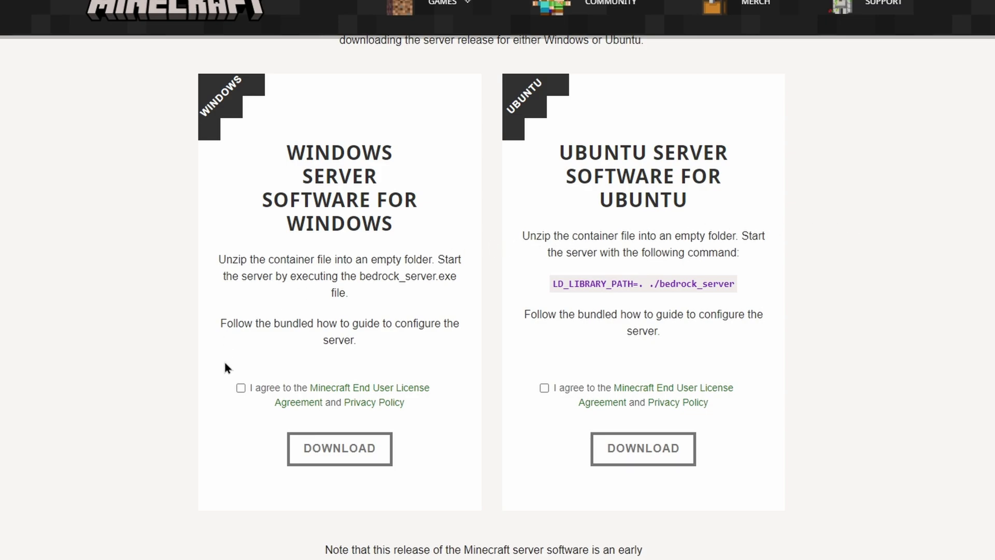
click(240, 390)
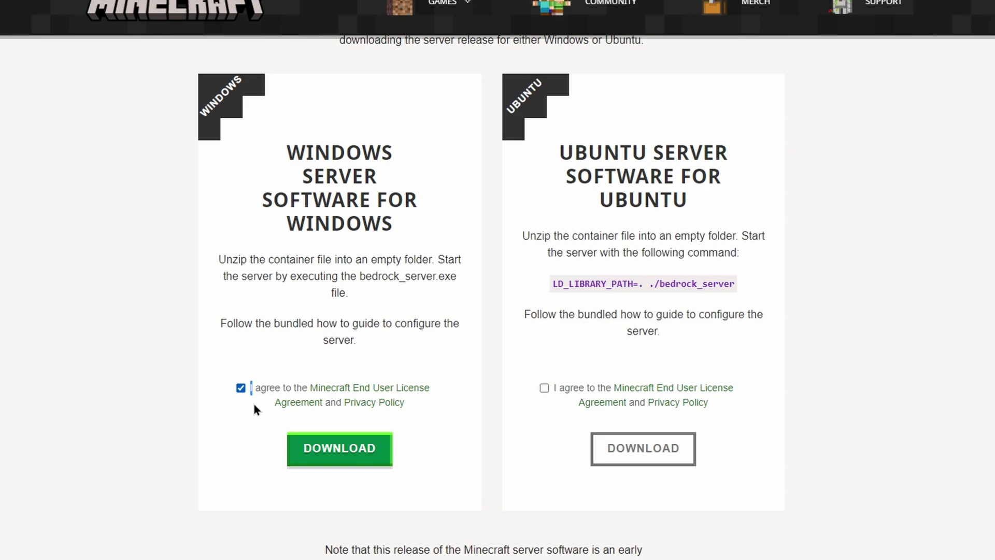
click(326, 460)
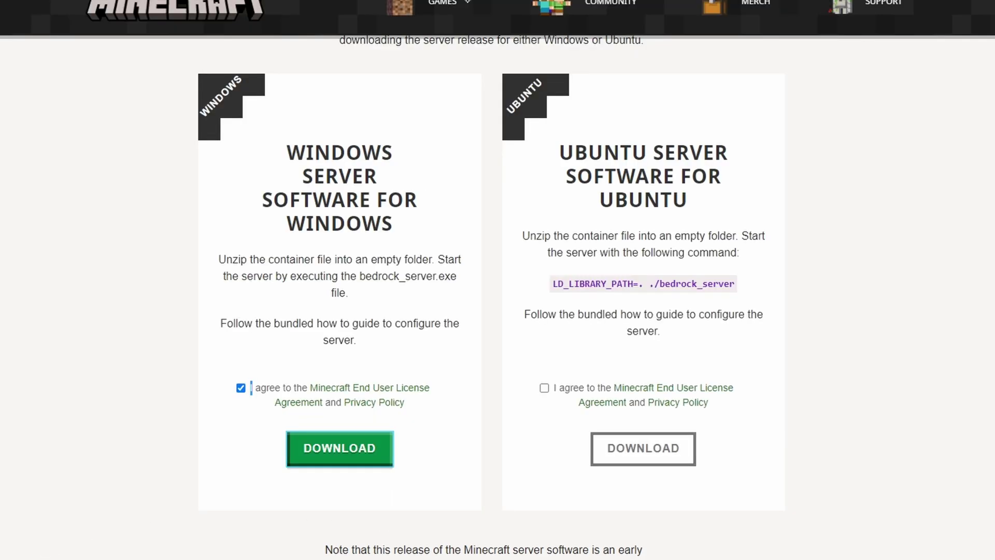
click(31, 552)
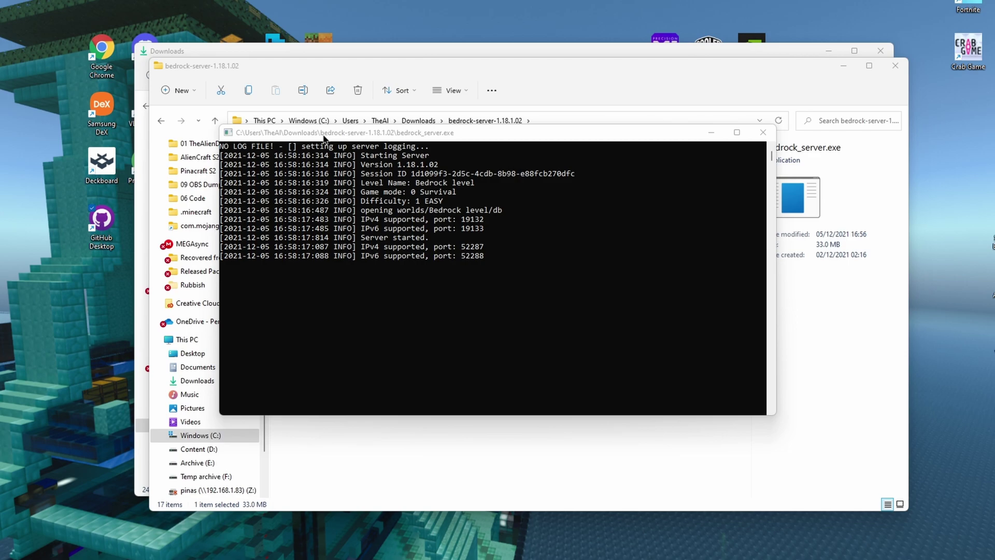
Move the server console aside, bring the bedrock-server-1.18.1.02 folder forward, and inspect Bedrock level in its worlds folder.
drag(323, 136, 368, 136)
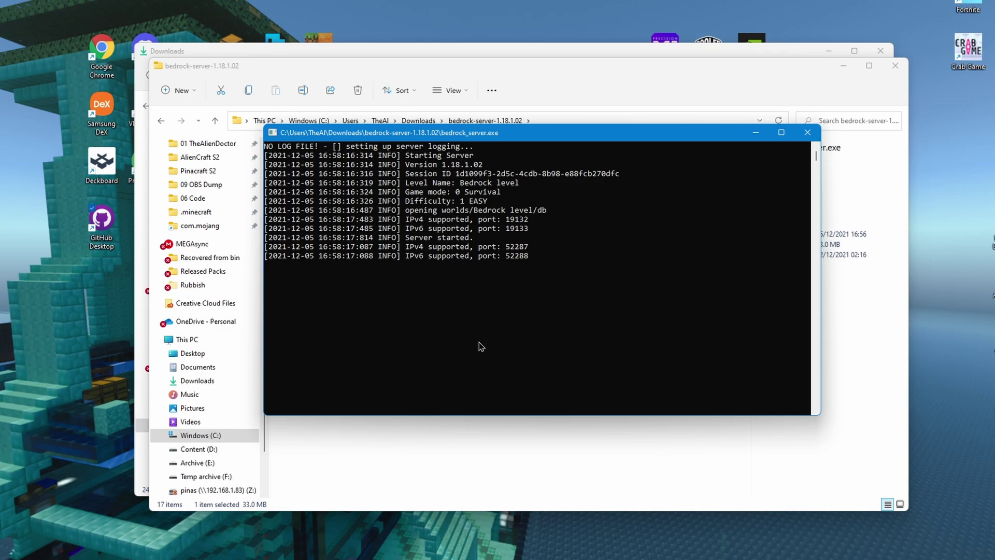
click(367, 419)
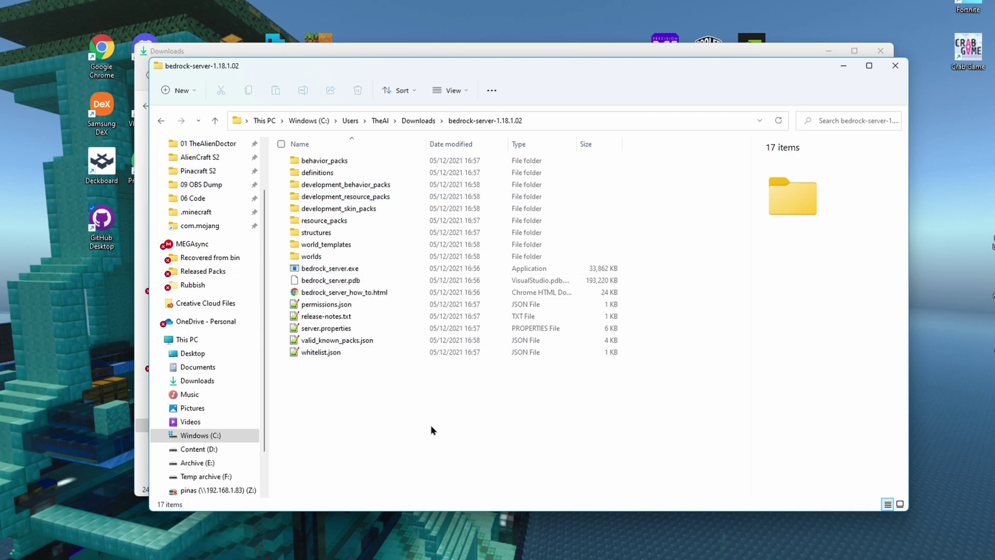
double_click(417, 252)
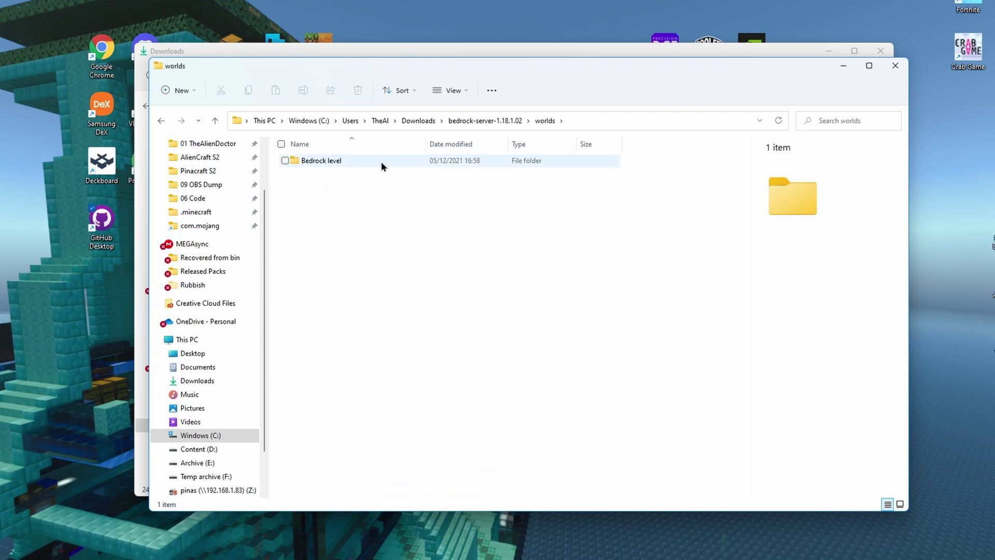
double_click(347, 159)
key(alt+Up)
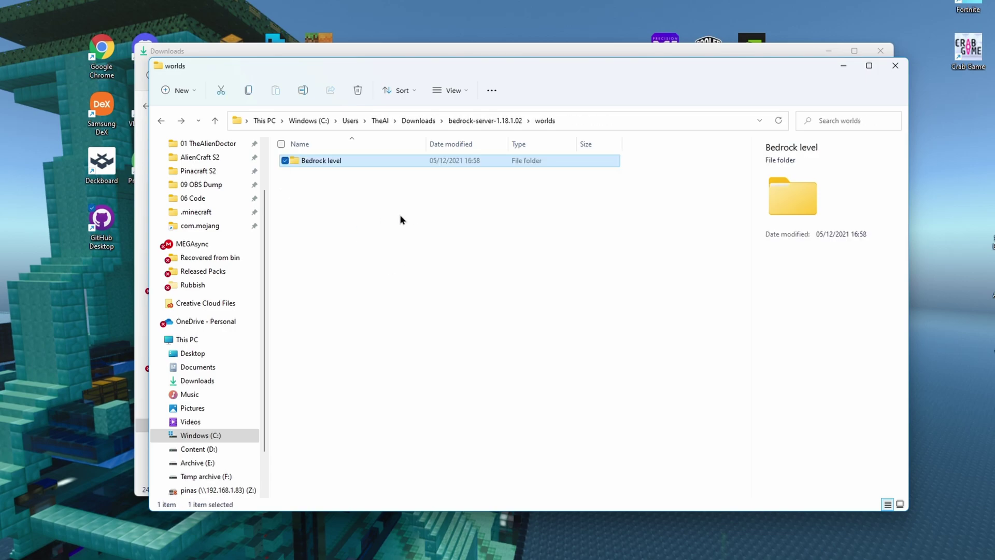
key(alt+Up)
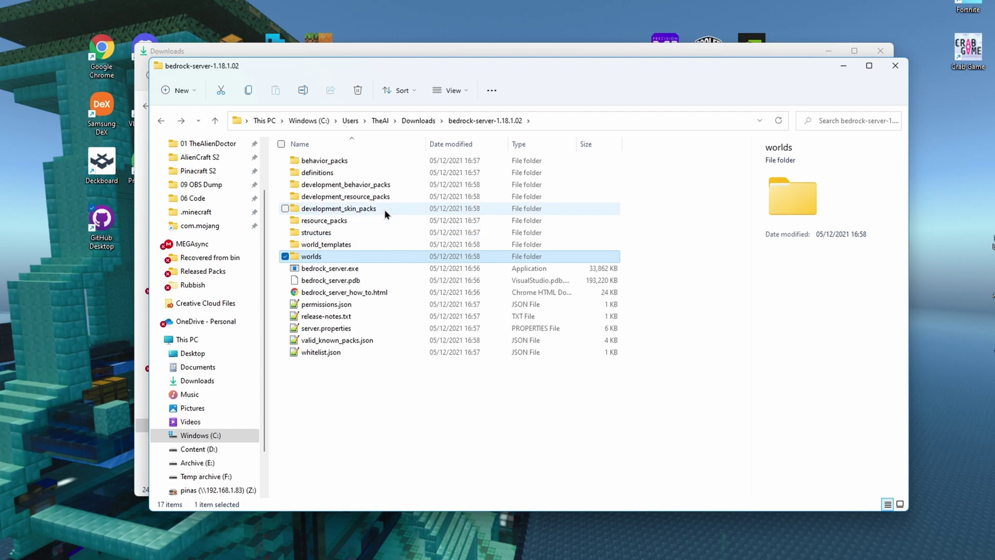
Look into the server's behavior_packs and resource_packs folders, returning to the bedrock-server-1.18.1.02 folder.
double_click(335, 161)
key(alt+Up)
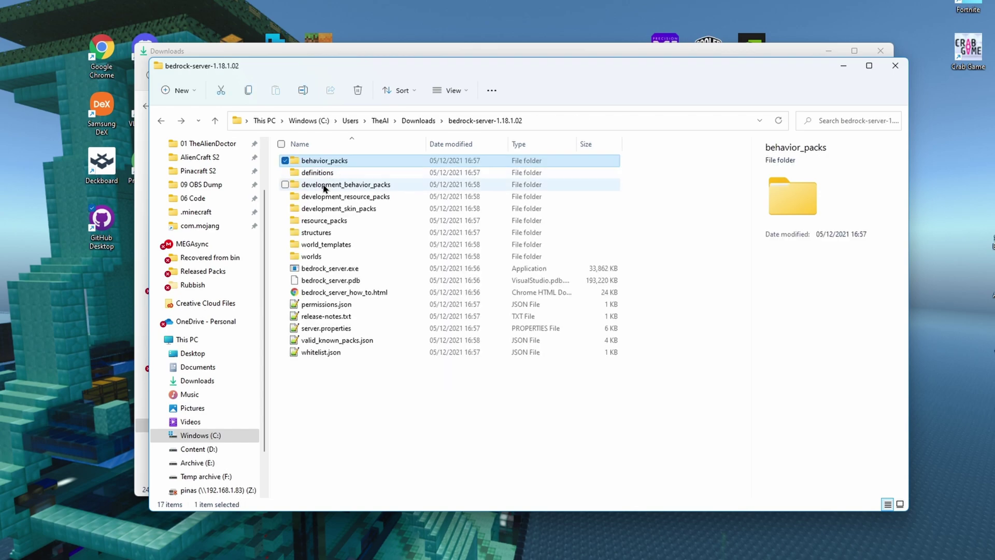
double_click(322, 221)
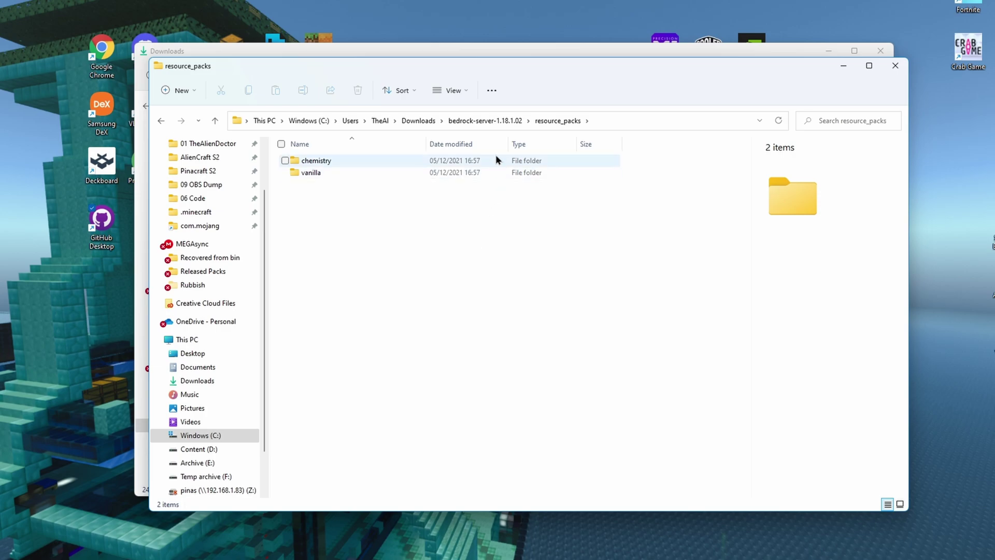
click(496, 120)
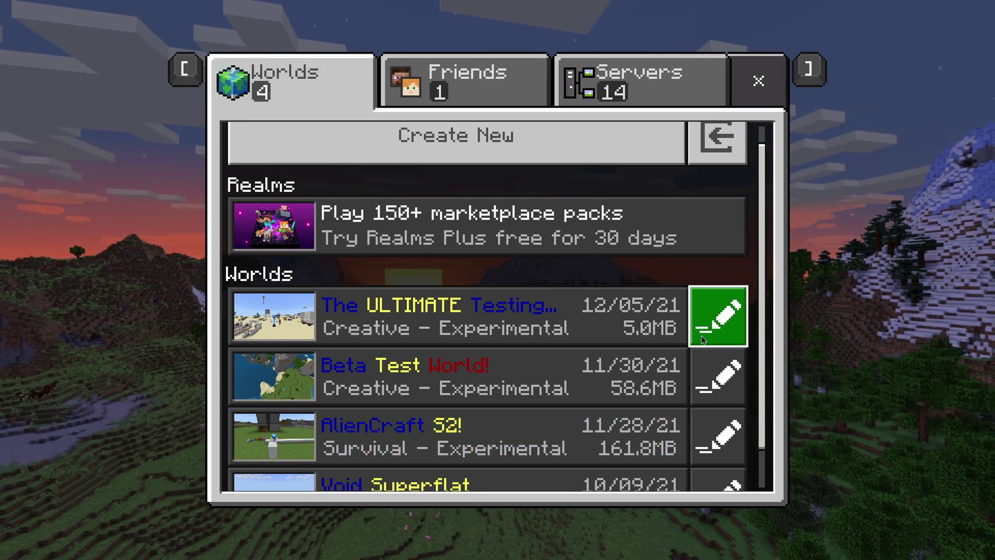
In Minecraft, export the AlienCraft S2! world to Downloads as a .mcworld file and leave its edit settings.
scroll(703, 341, down, 1)
scroll(703, 341, up, 2)
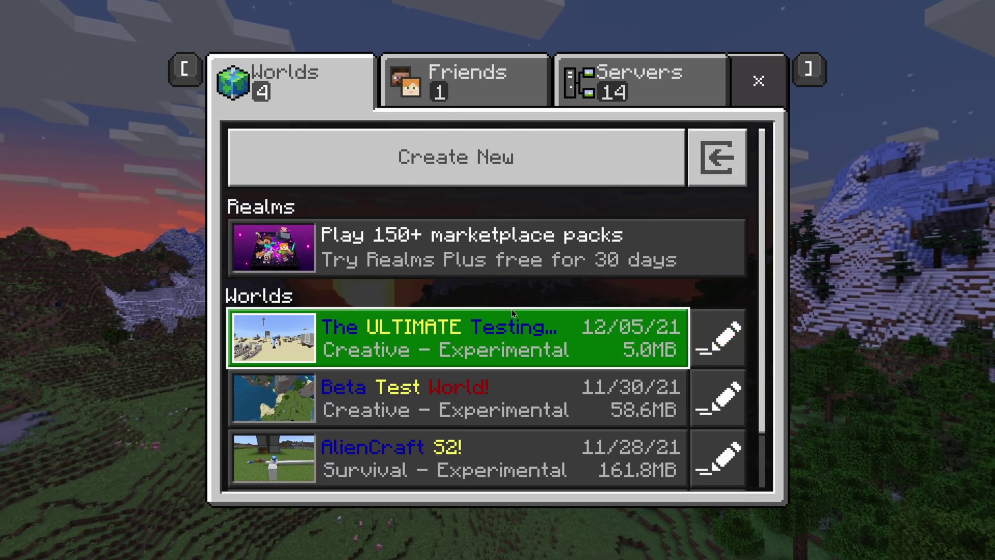
scroll(565, 309, down, 2)
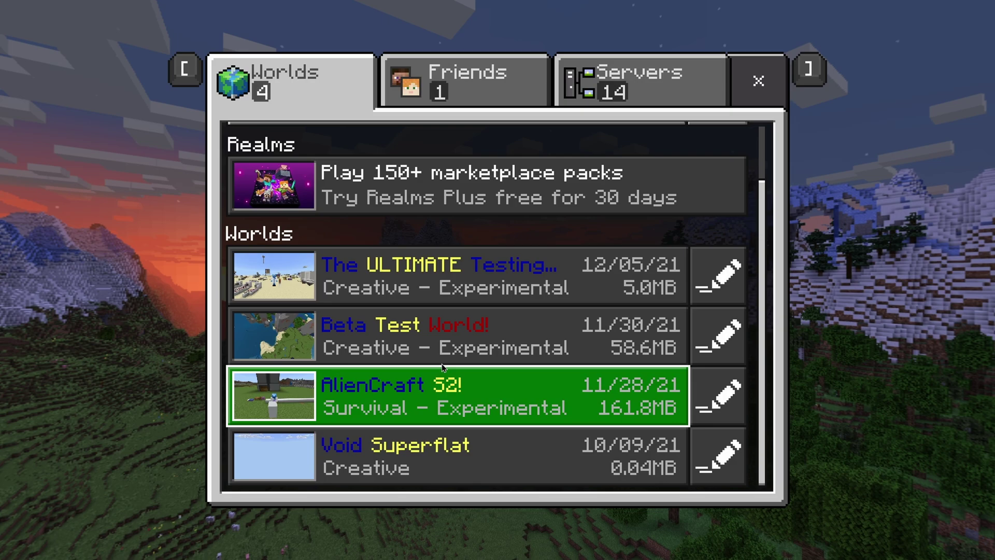
click(722, 396)
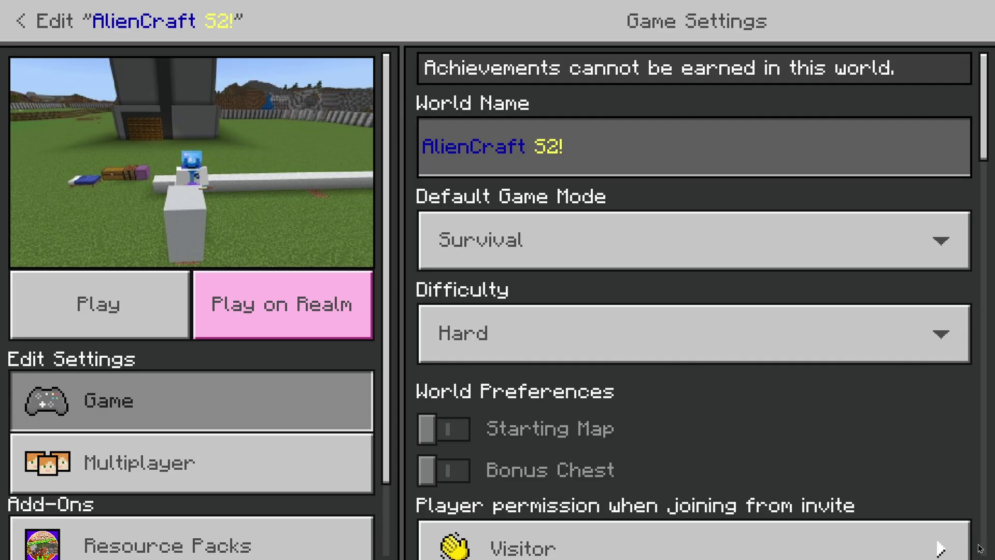
click(989, 502)
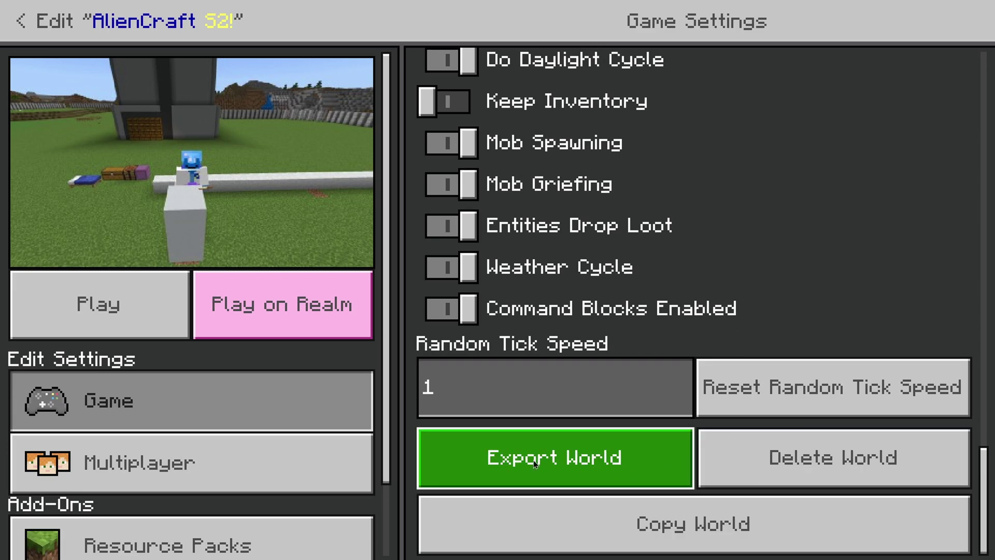
click(534, 459)
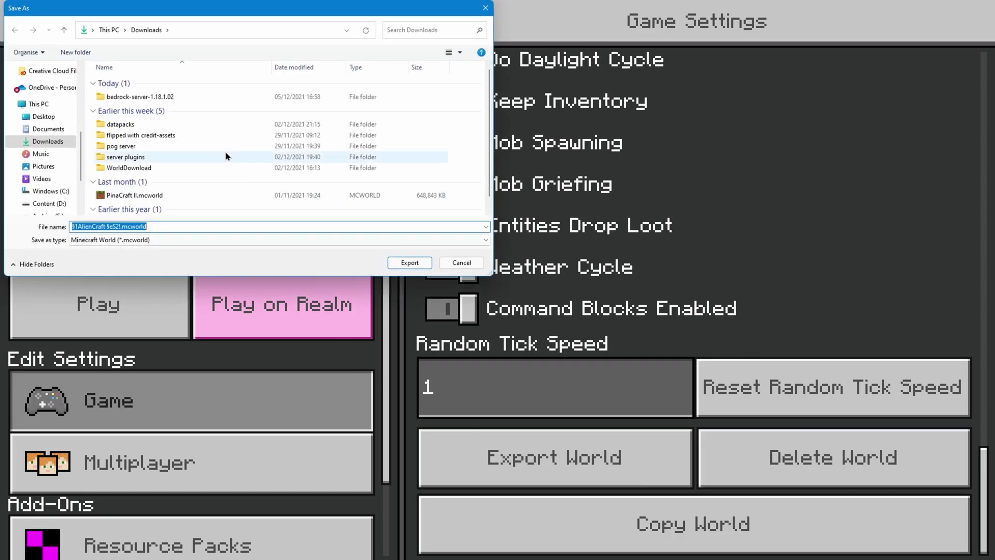
click(409, 263)
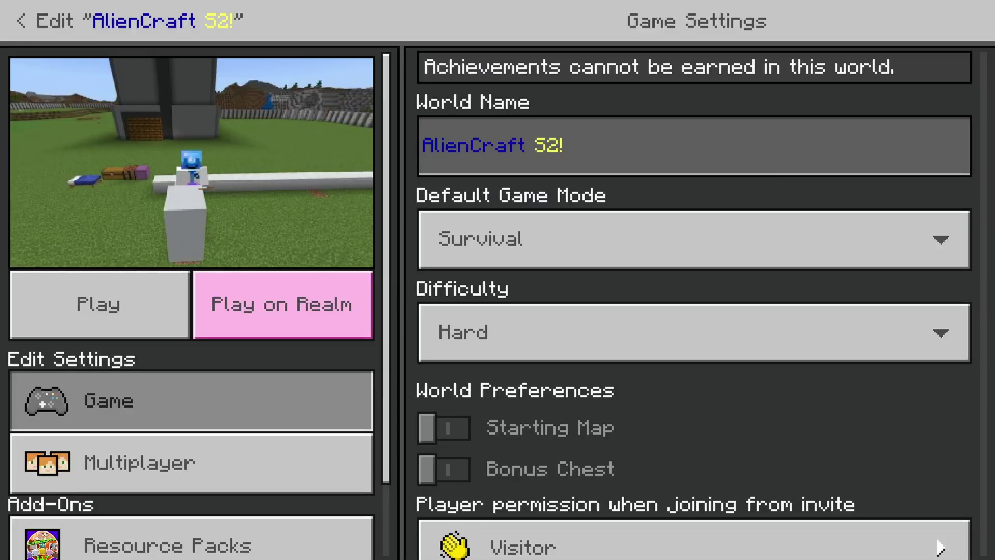
click(16, 31)
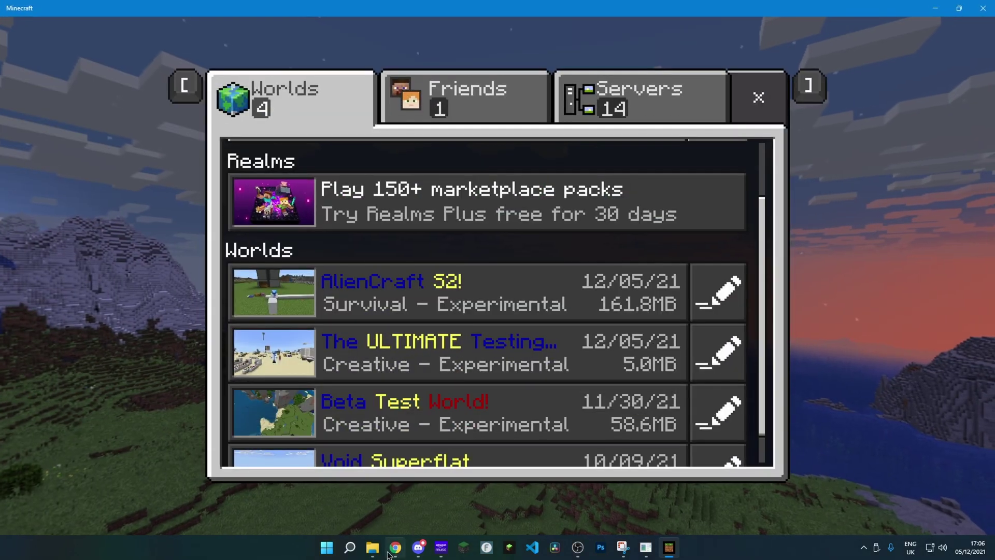
In the Downloads folder, rename the exported AlienCraft S2! world file's extension from mcworld to zip and accept the extension change.
click(373, 549)
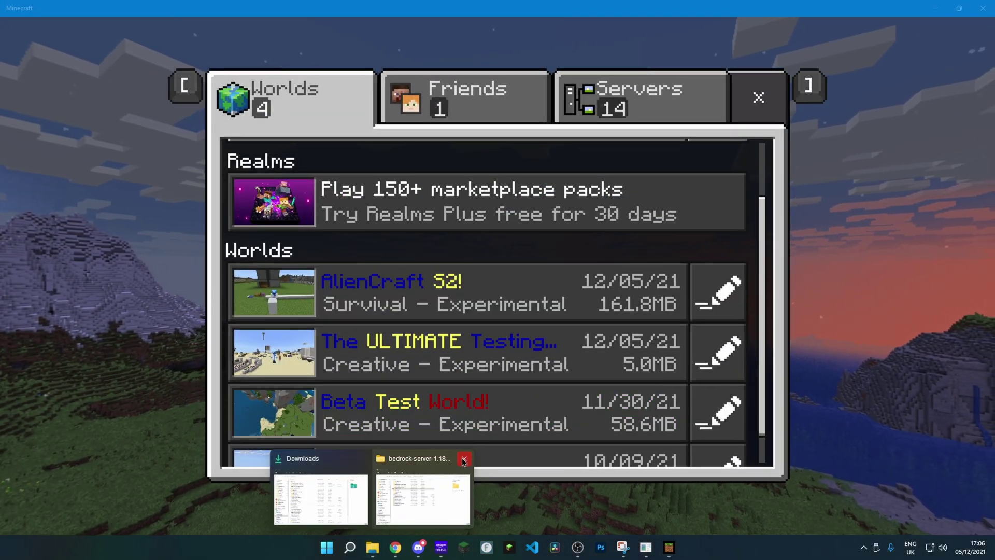
click(321, 498)
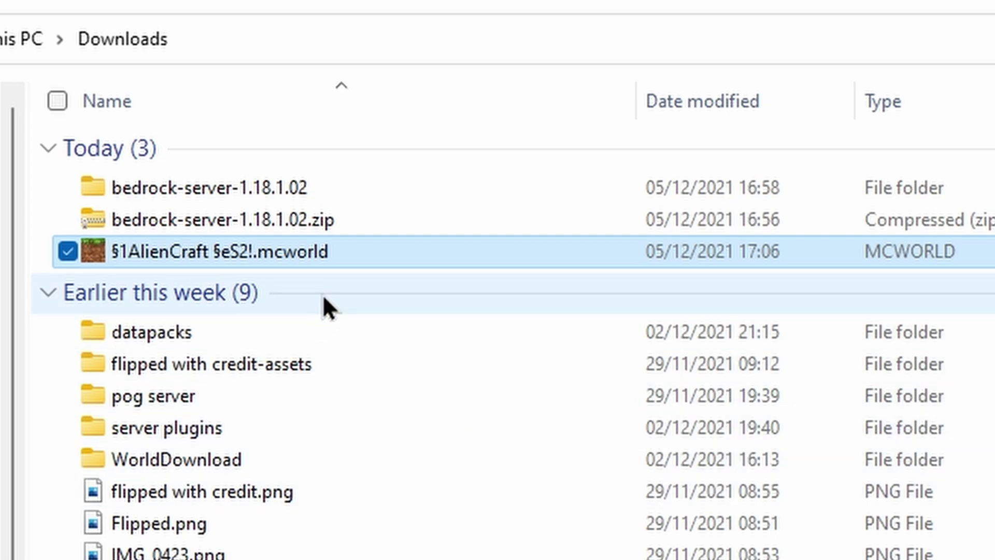
key(F2)
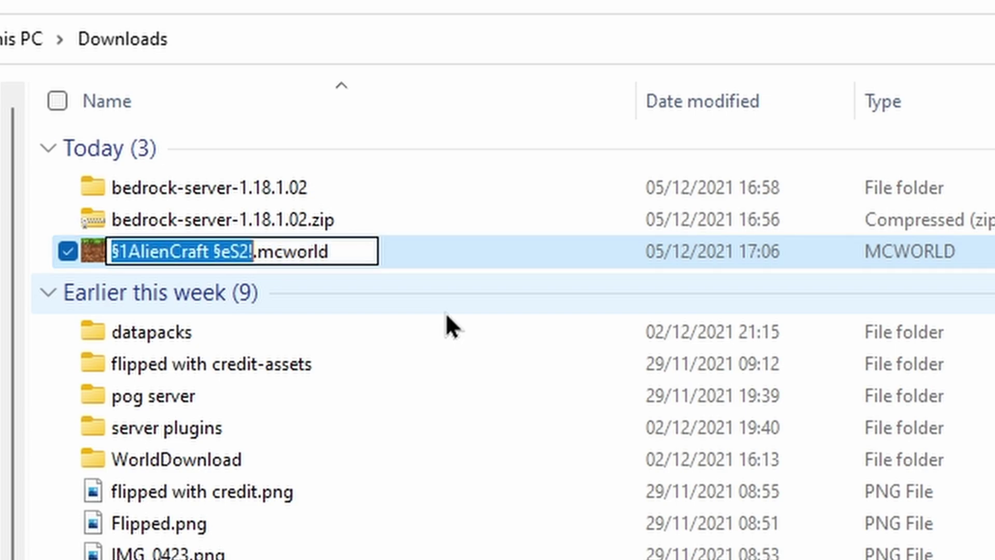
key(Right)
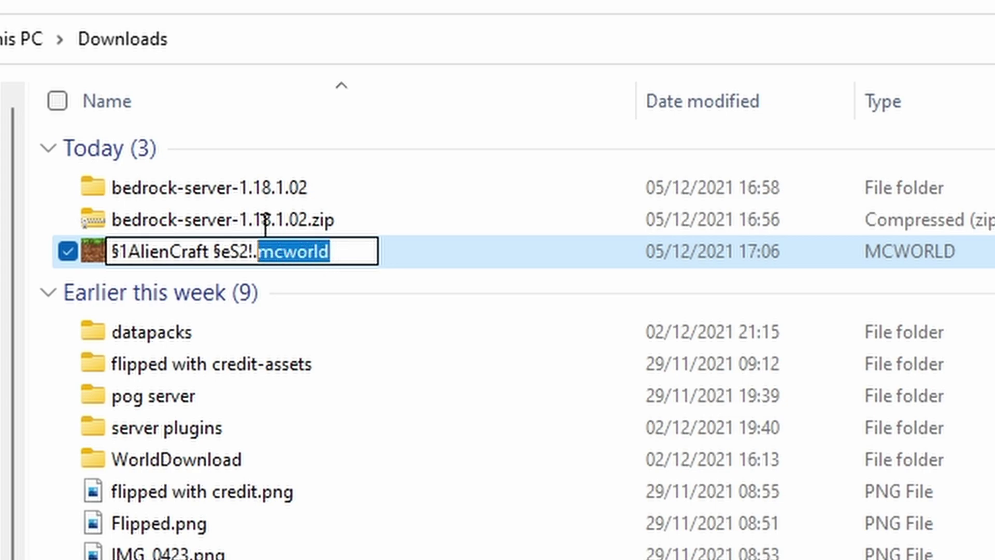
text(zip)
key(Return)
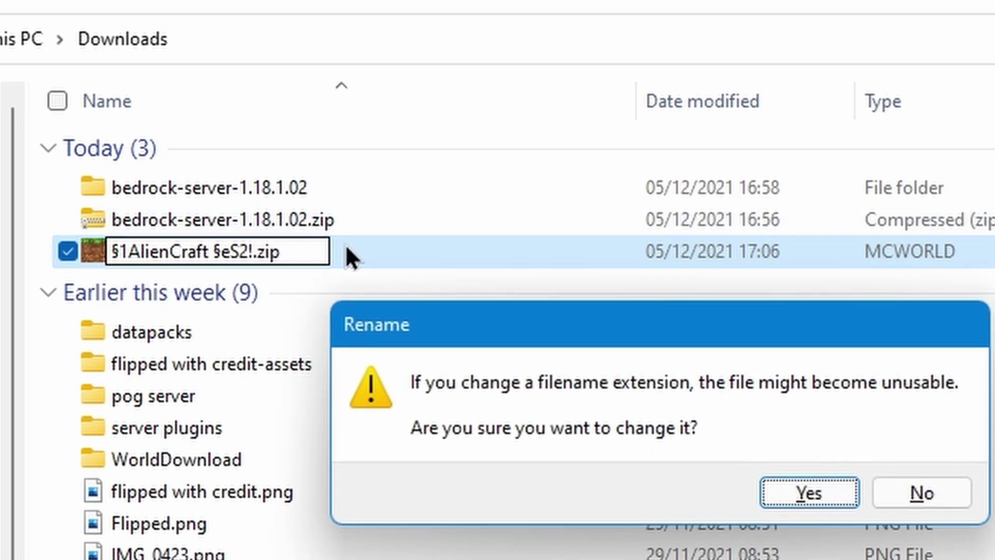
key(Return)
Extract the renamed AlienCraft S2! zip to its own folder in Downloads.
right_click(346, 247)
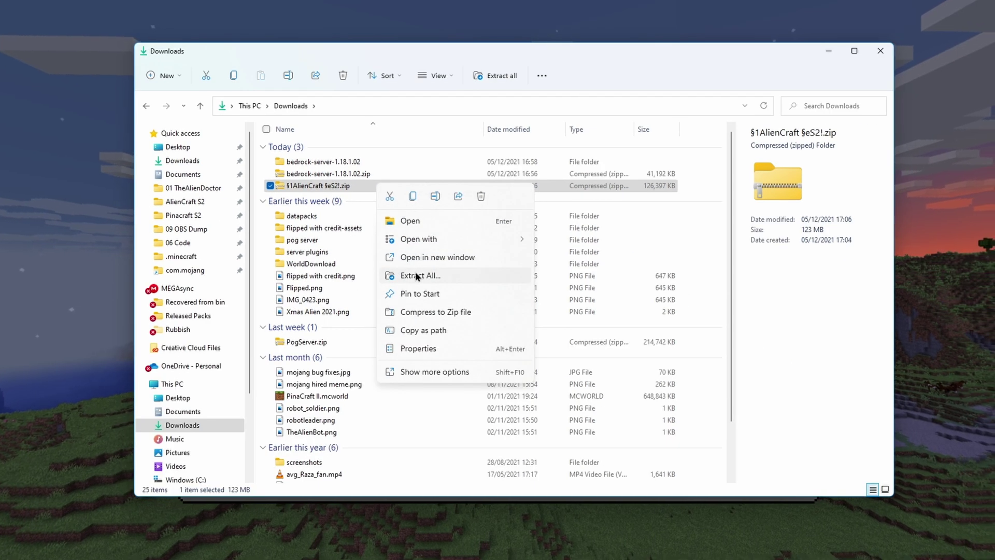
click(452, 482)
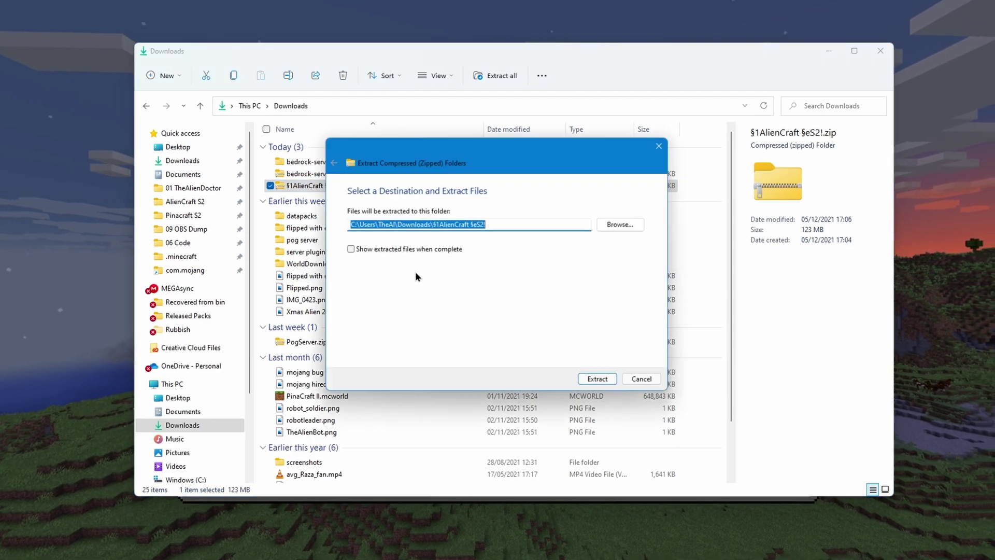
click(600, 382)
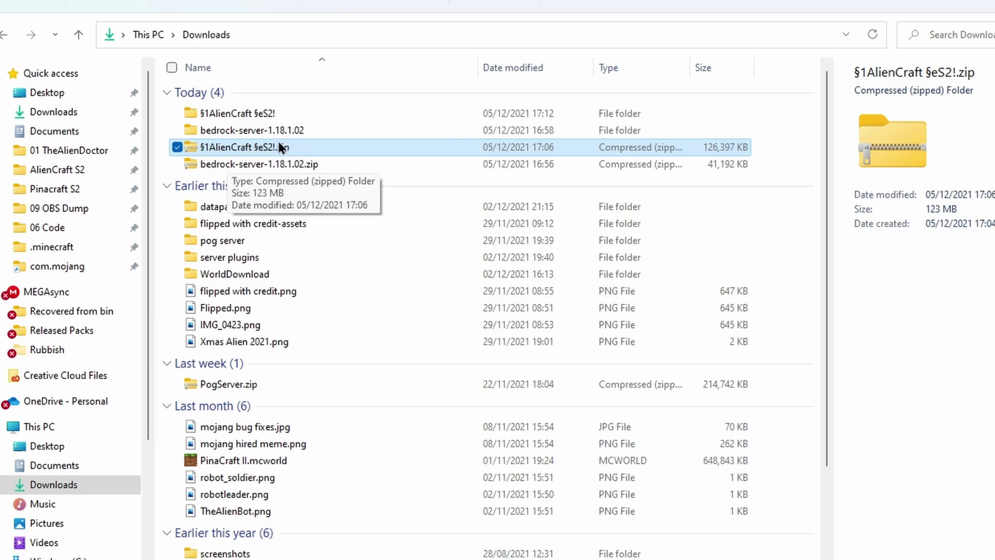
Delete bedrock-server-1.18.1.02.zip and the AlienCraft S2! zip from Downloads, keeping the extracted folders.
click(254, 115)
click(276, 166)
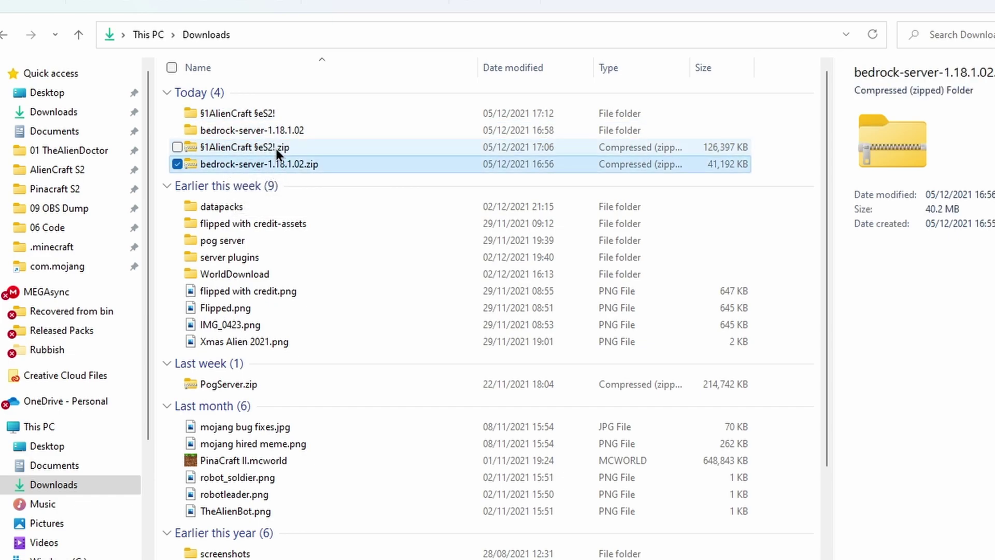
key(Delete)
click(276, 147)
key(Delete)
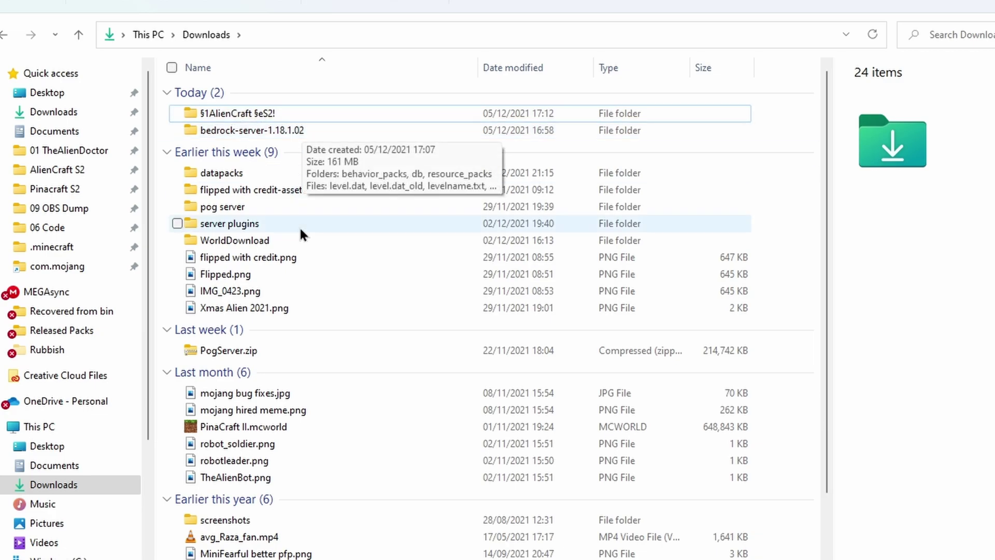
Place a second File Explorer window beside Downloads and show the bedrock-server-1.18.1.02 folder in it.
key(super+e)
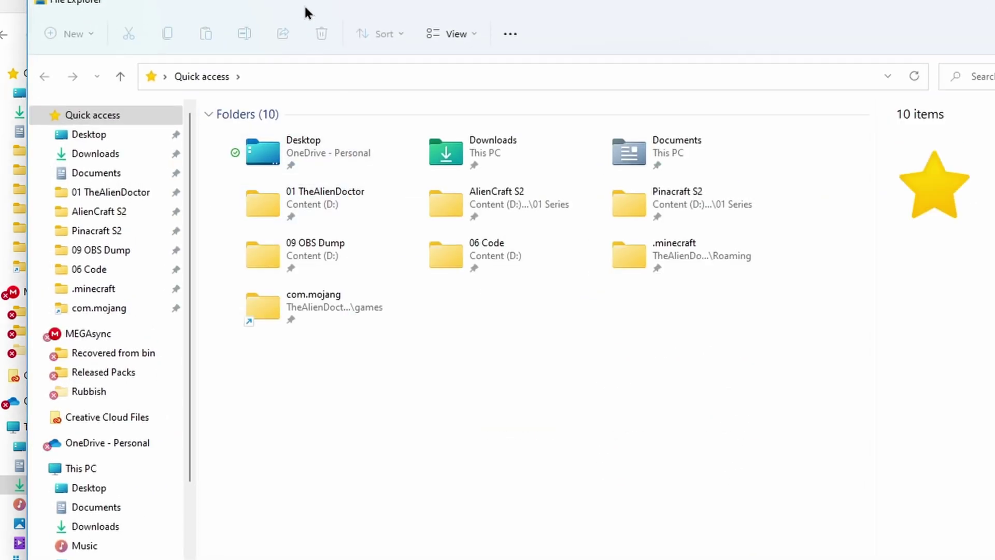
drag(303, 4, 993, 57)
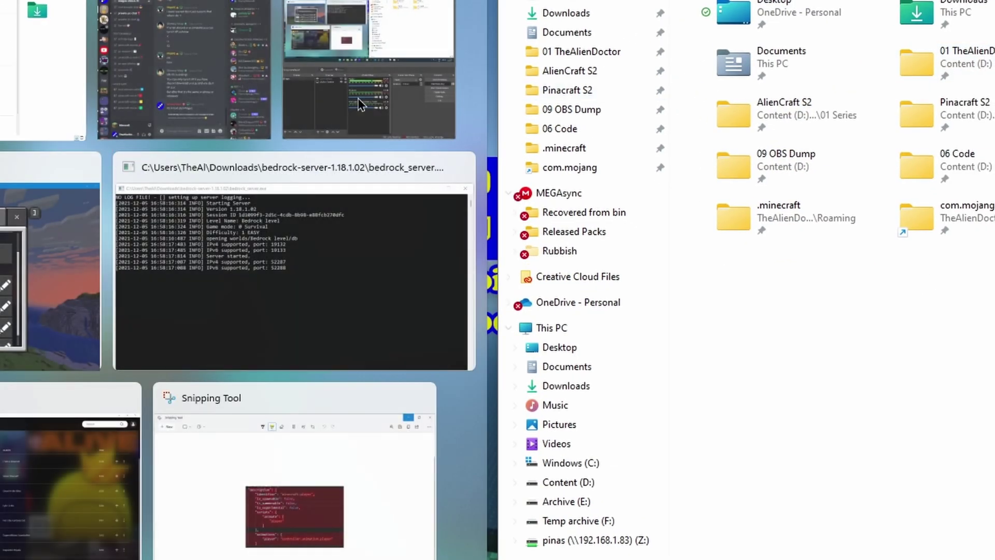
click(44, 72)
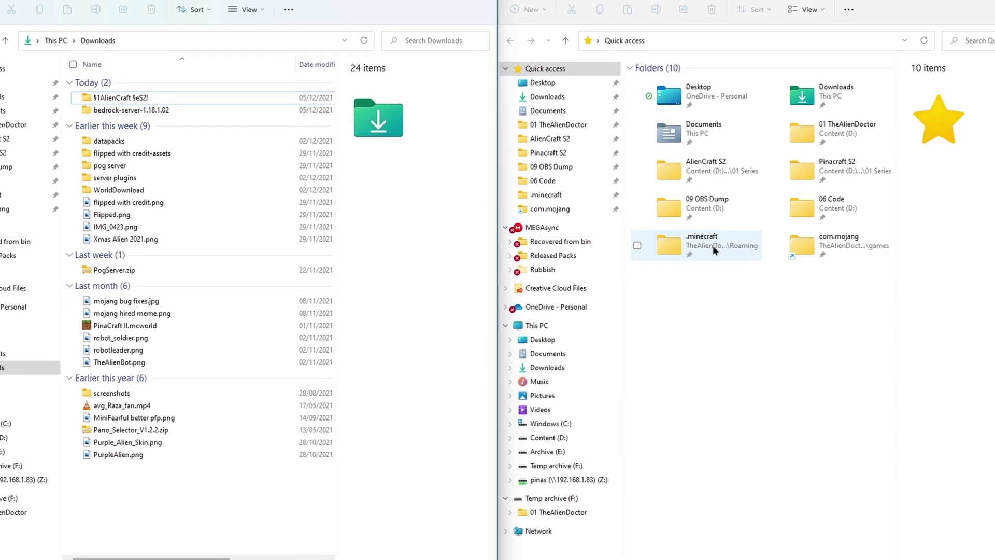
double_click(822, 107)
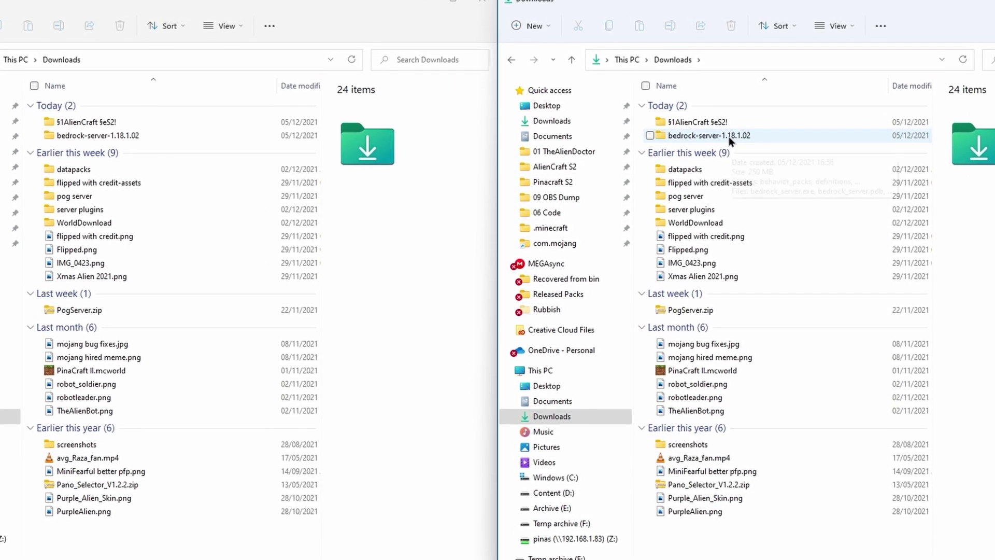
double_click(729, 136)
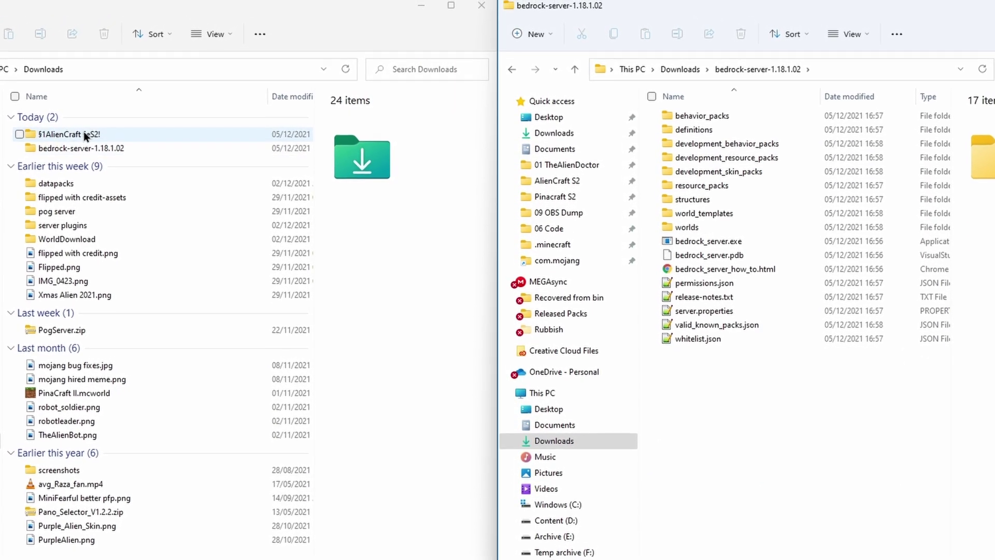
Move world_behavior_packs.json and world_resource_packs.json from the extracted AlienCraft S2! folder into Bedrock level in the server's worlds folder.
double_click(84, 136)
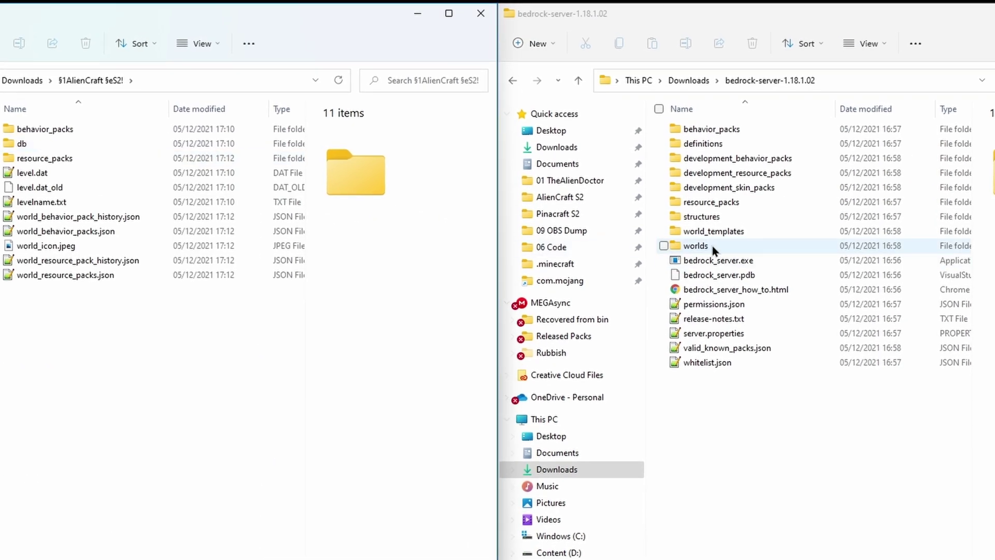
double_click(712, 245)
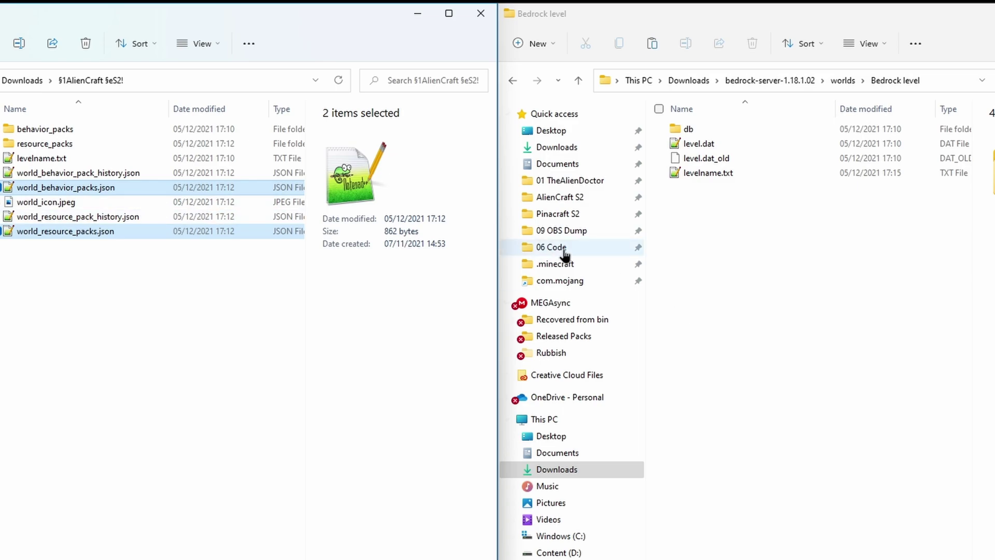
right_click(166, 190)
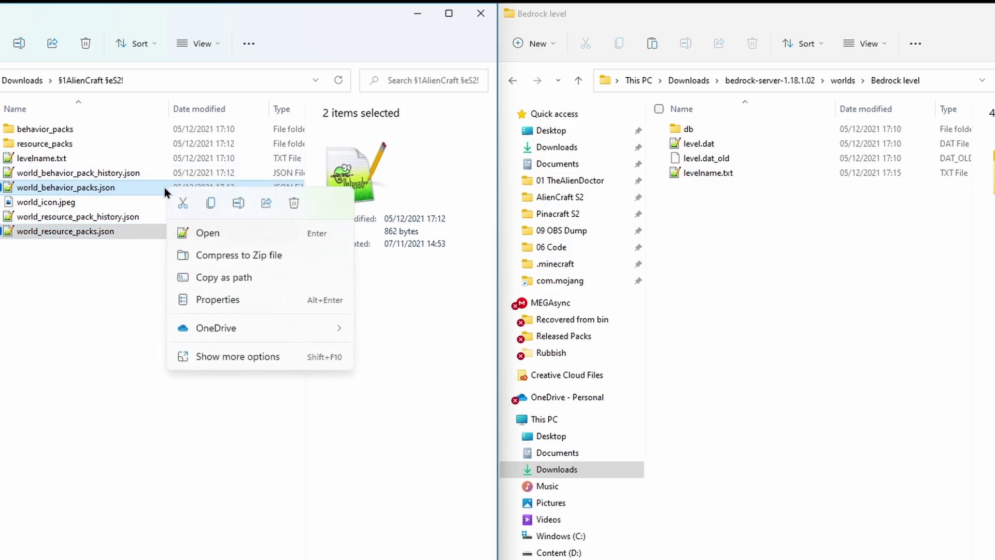
click(182, 207)
right_click(730, 281)
click(749, 296)
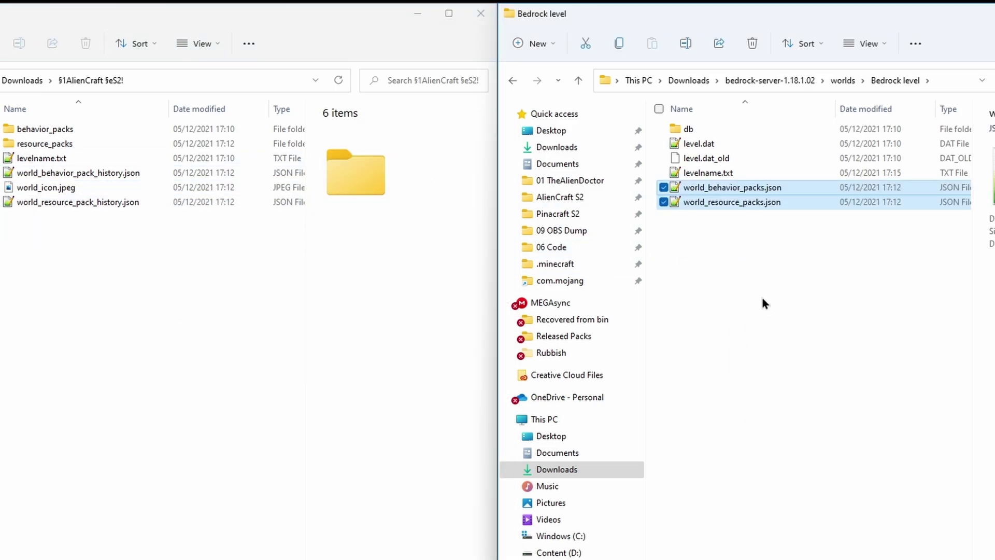
click(762, 283)
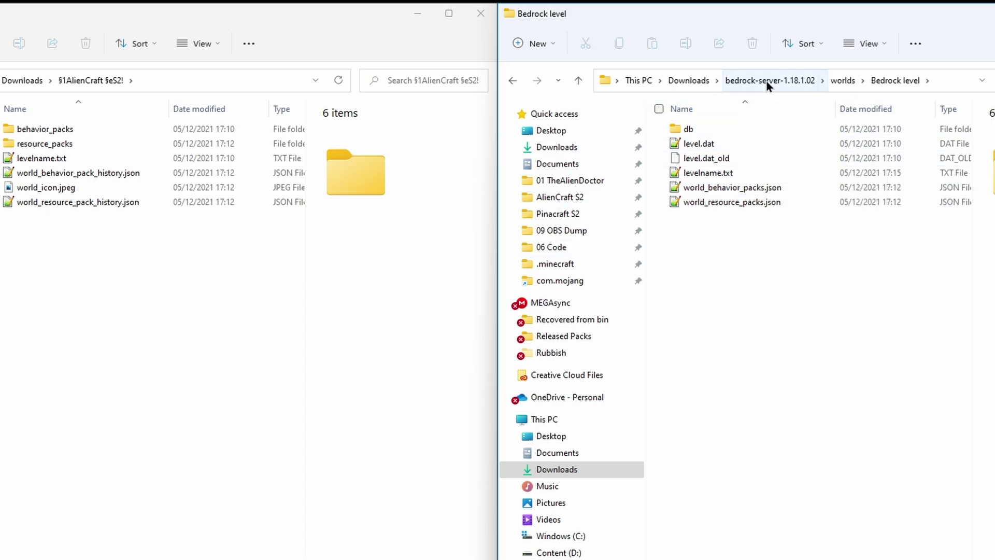
Move all pack folders from the extracted world's behavior_packs folder into the server's behavior_packs folder.
click(768, 82)
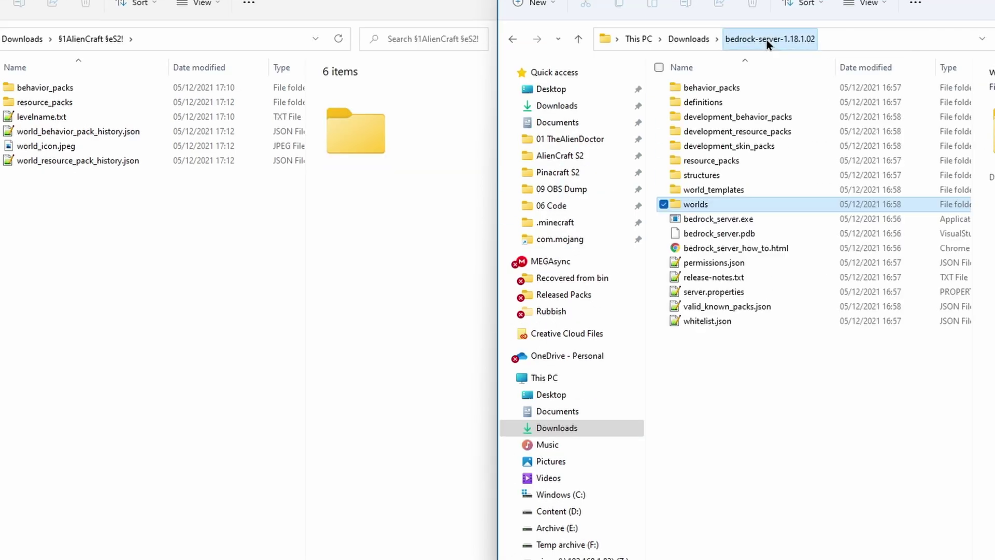
double_click(730, 91)
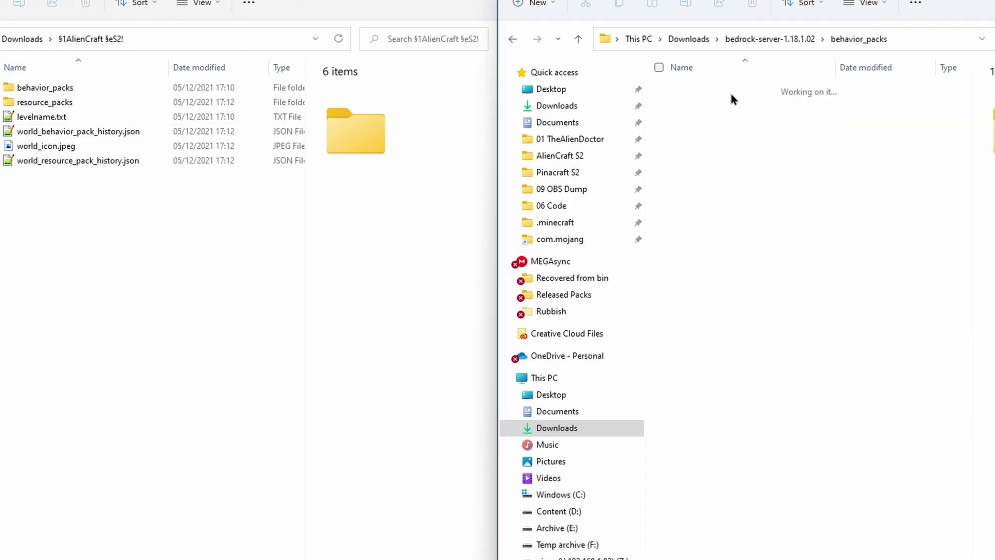
double_click(89, 87)
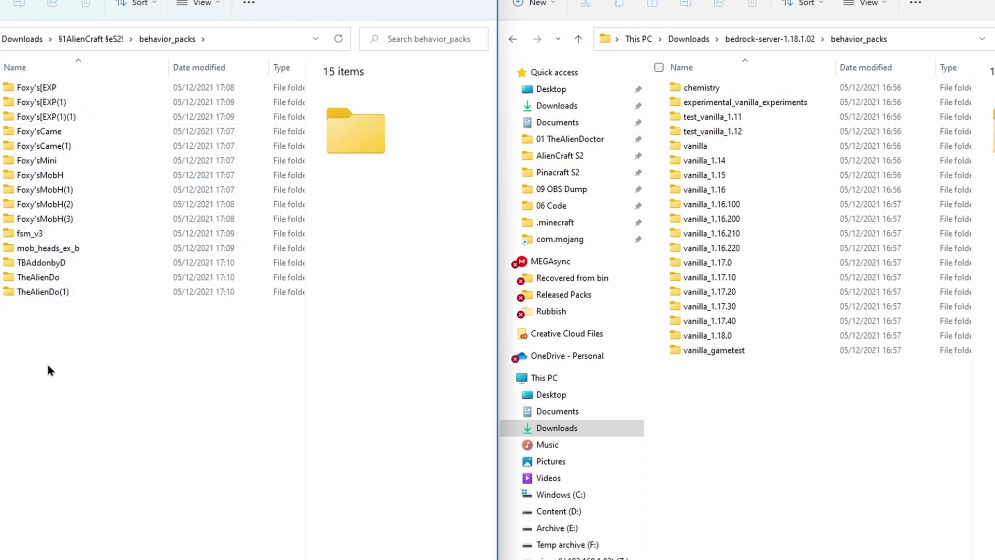
drag(73, 233, 83, 52)
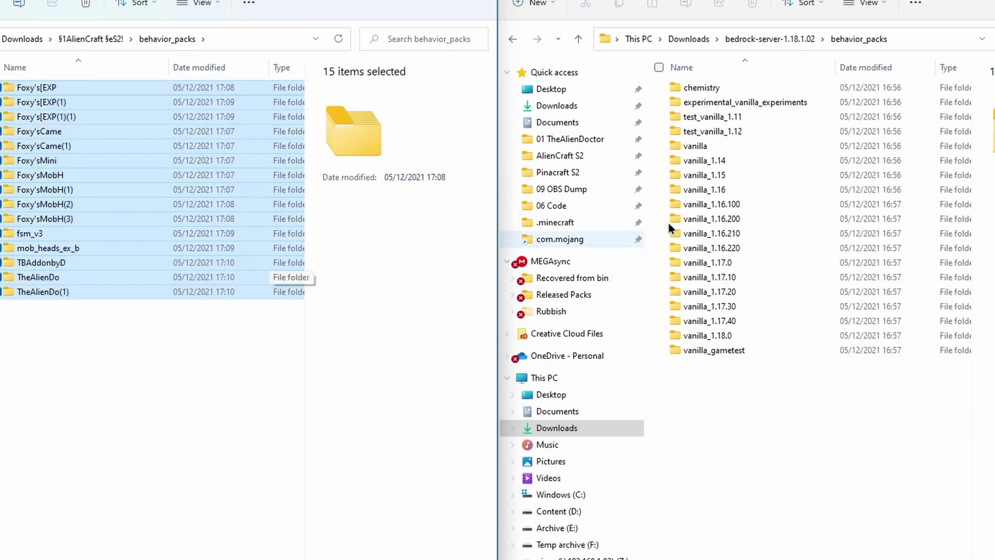
drag(218, 244, 811, 484)
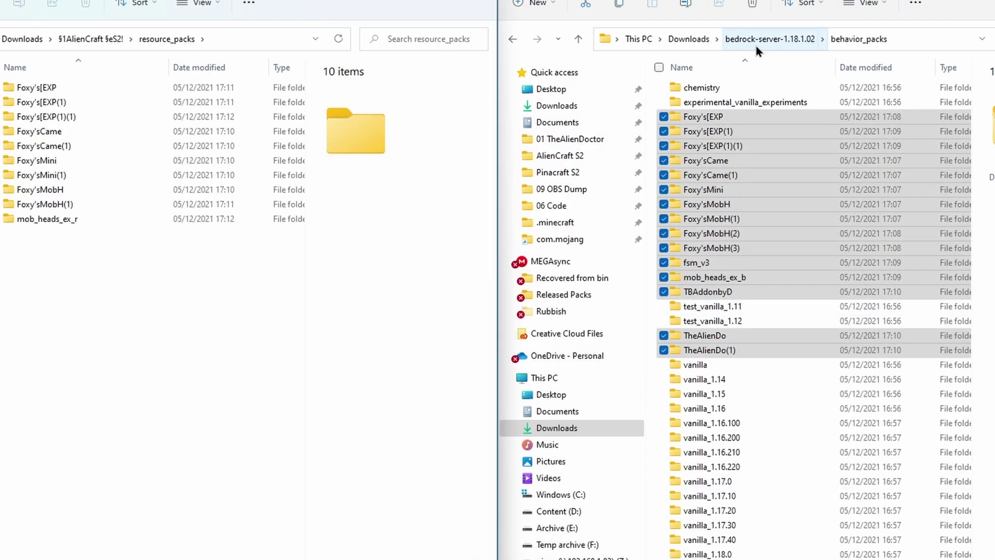
Move all pack folders from the extracted world's resource_packs folder into the server's resource_packs folder.
click(756, 40)
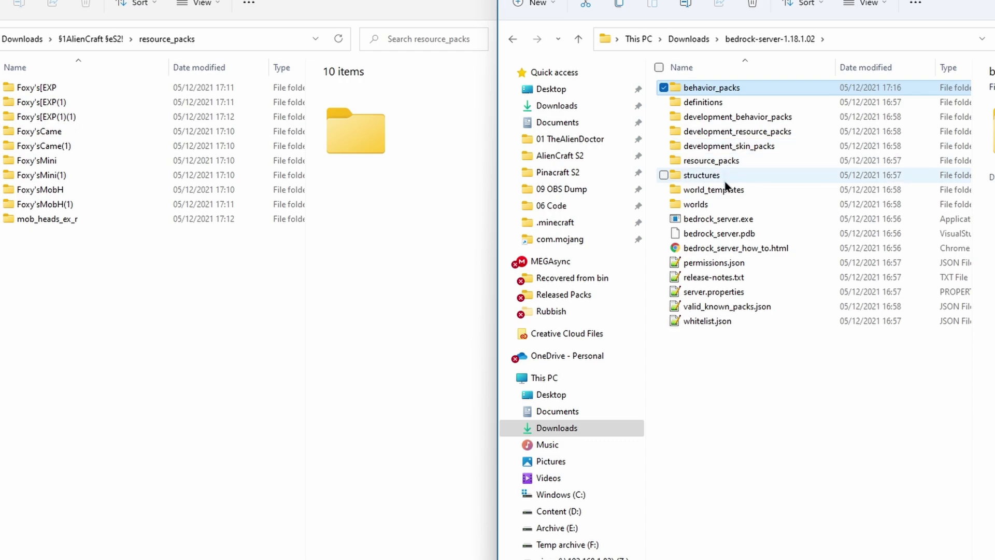
double_click(721, 162)
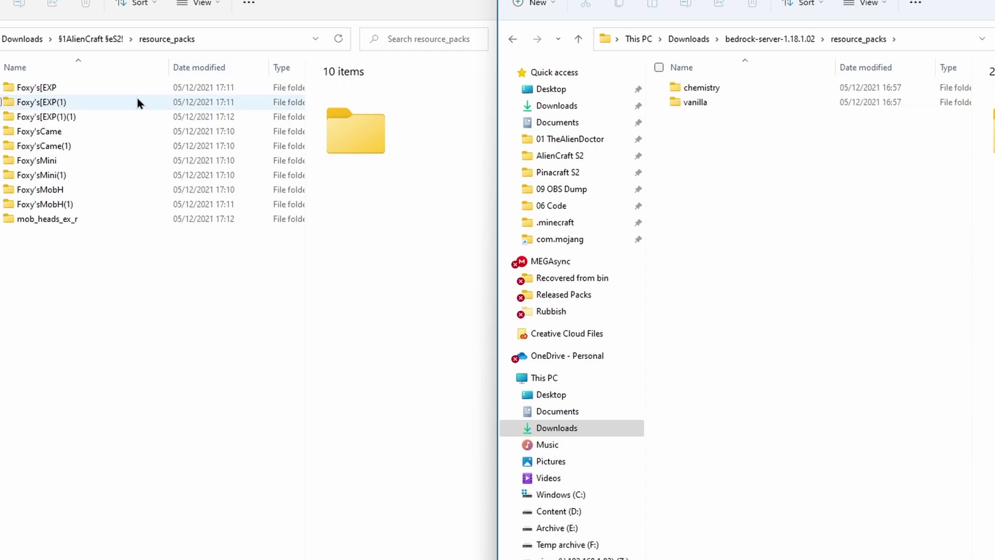
drag(89, 280, 82, 162)
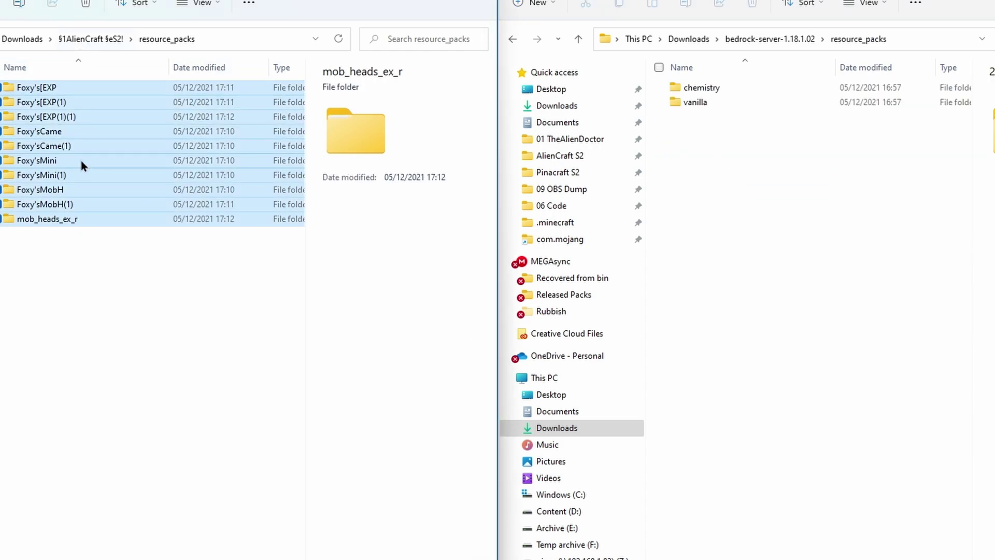
right_click(83, 164)
click(95, 175)
key(ctrl+v)
Run bedrock_server.exe from the bedrock-server-1.18.1.02 folder, and show the Servers list in Minecraft.
click(783, 40)
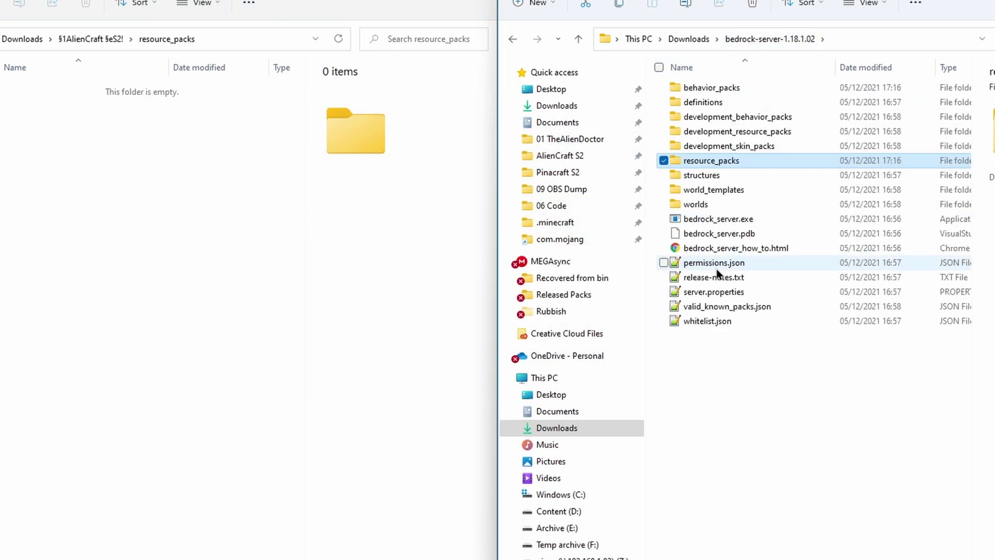
double_click(718, 218)
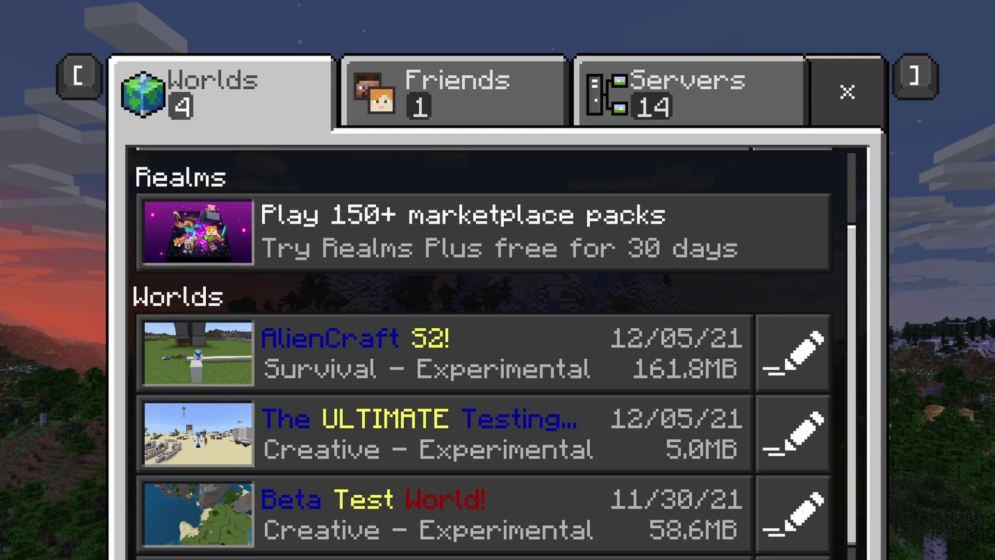
click(719, 89)
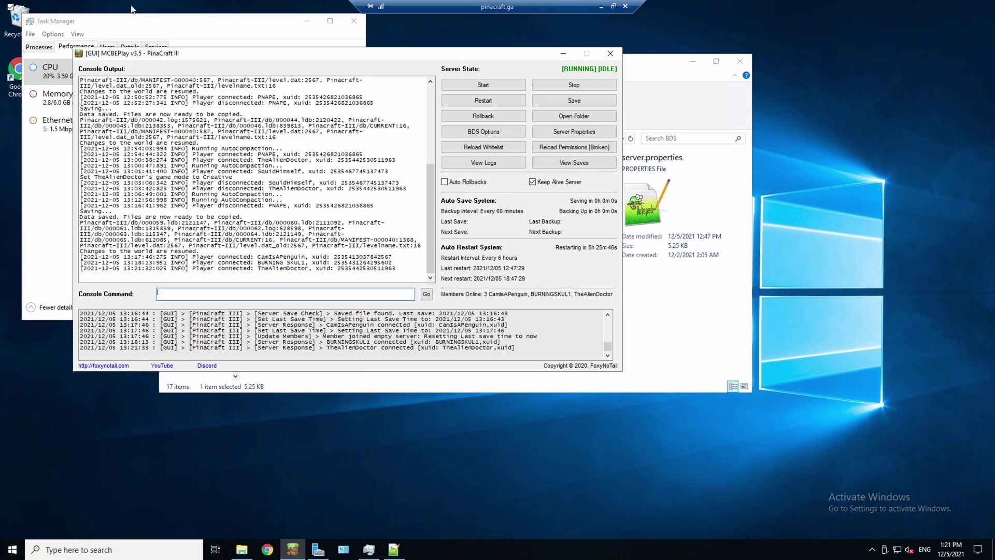
Resume the multiplayer game in Minecraft, send the chat message "hiii", and leave the chat.
click(674, 332)
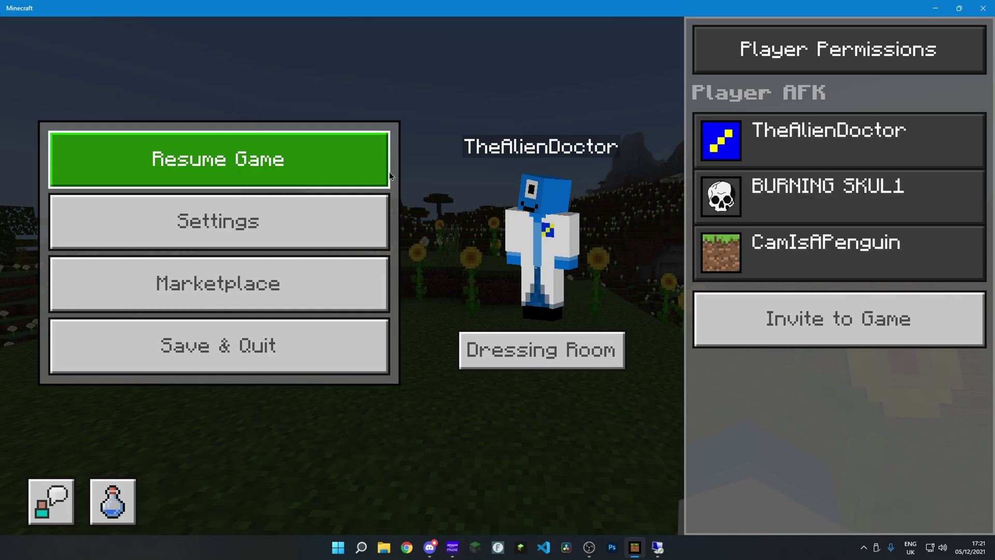
click(218, 160)
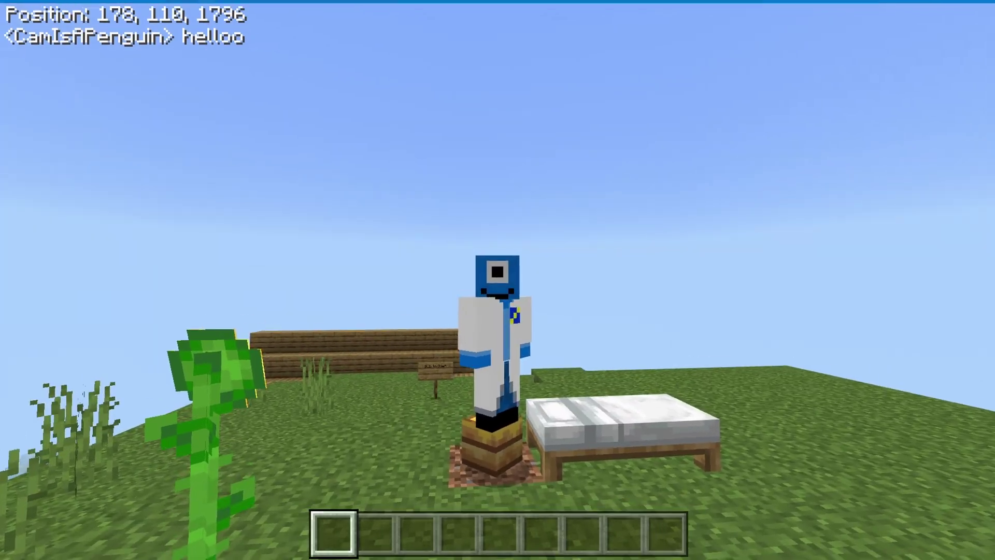
text(tor> hiii)
key(Return)
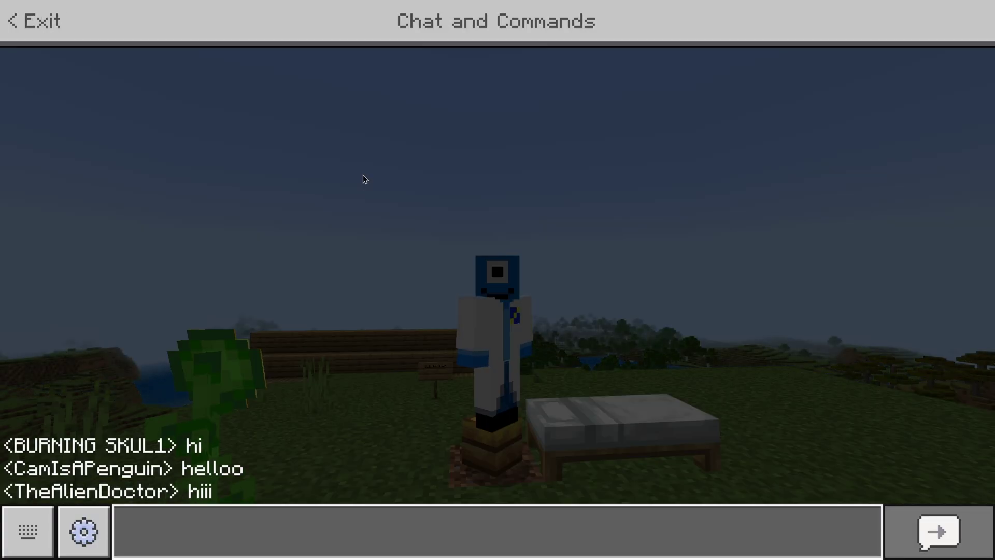
key(Escape)
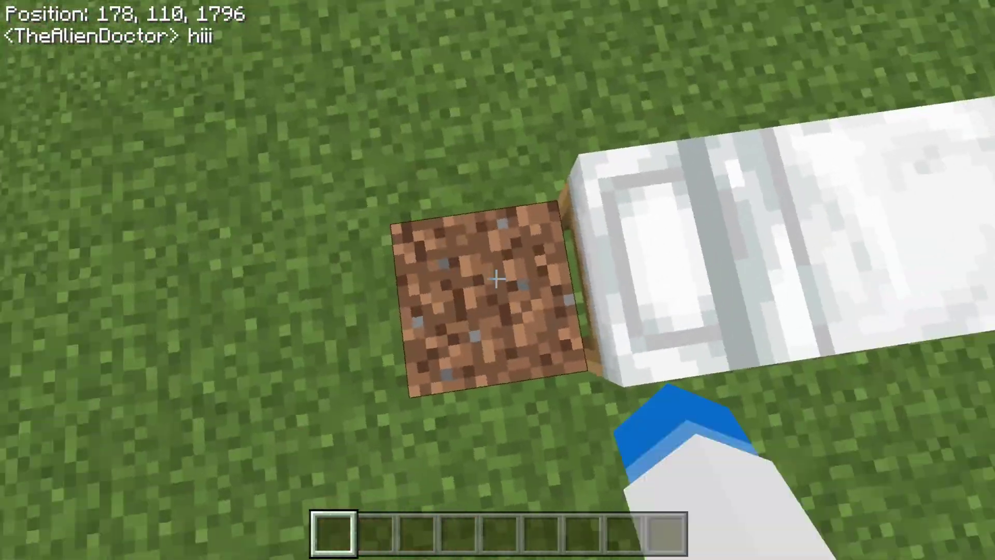
Dig out the dirt block beside the bed and get a Brain Coral Block by searching the creative inventory for "block".
click(496, 279)
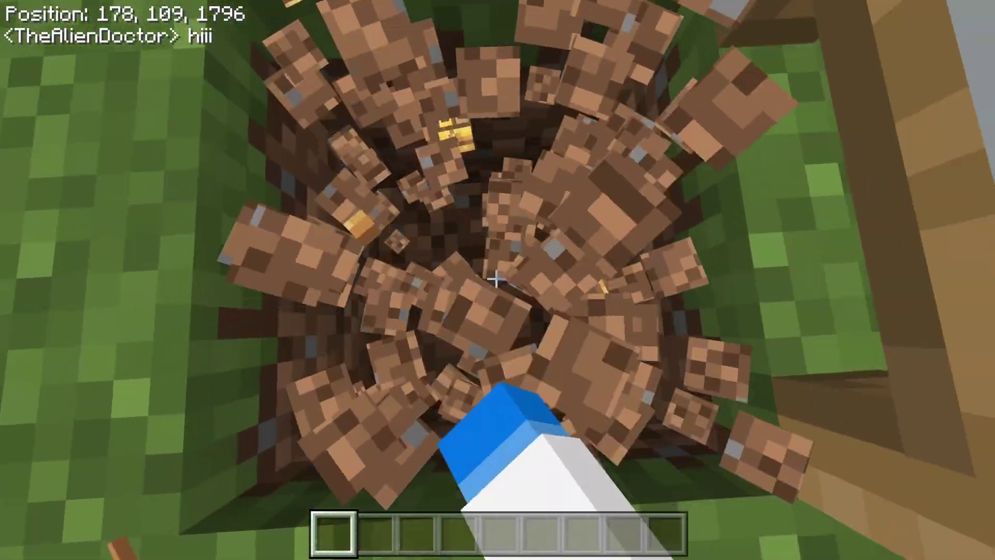
text(e)
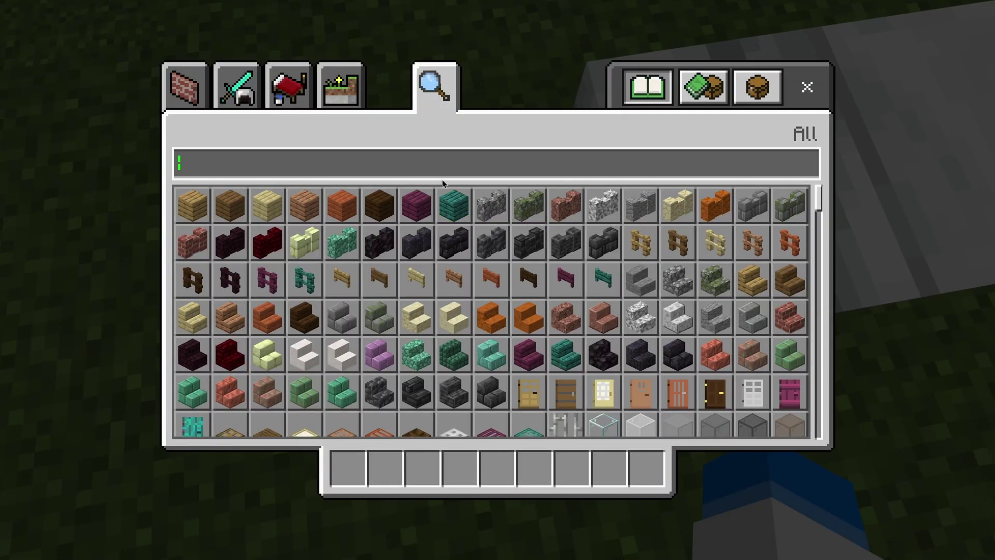
text(mini)
key(BackSpace)
key(BackSpace)
key(BackSpace)
key(BackSpace)
text(bloc)
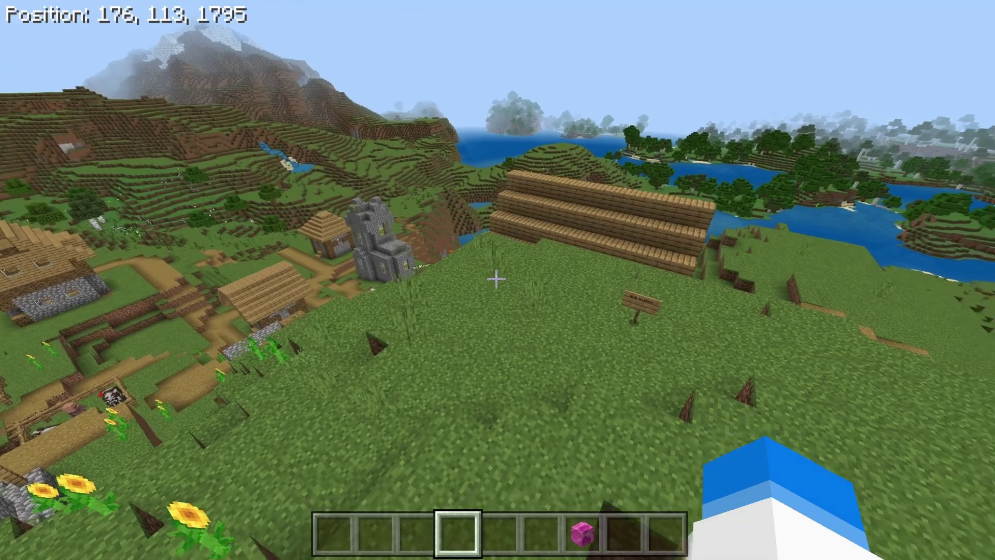
Select the Brain Coral Block and place it on the grass next to the hole by the bed.
key(7)
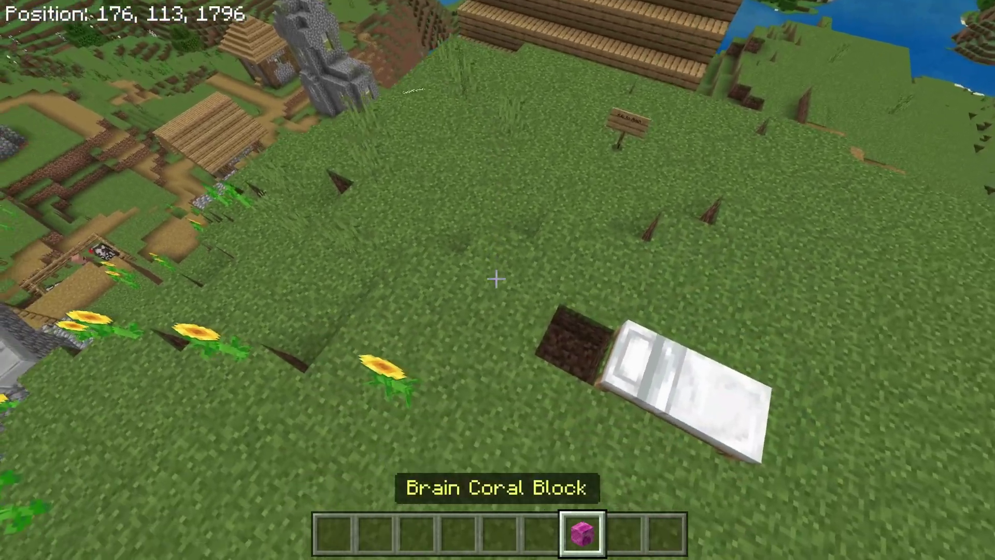
key(q)
key(8)
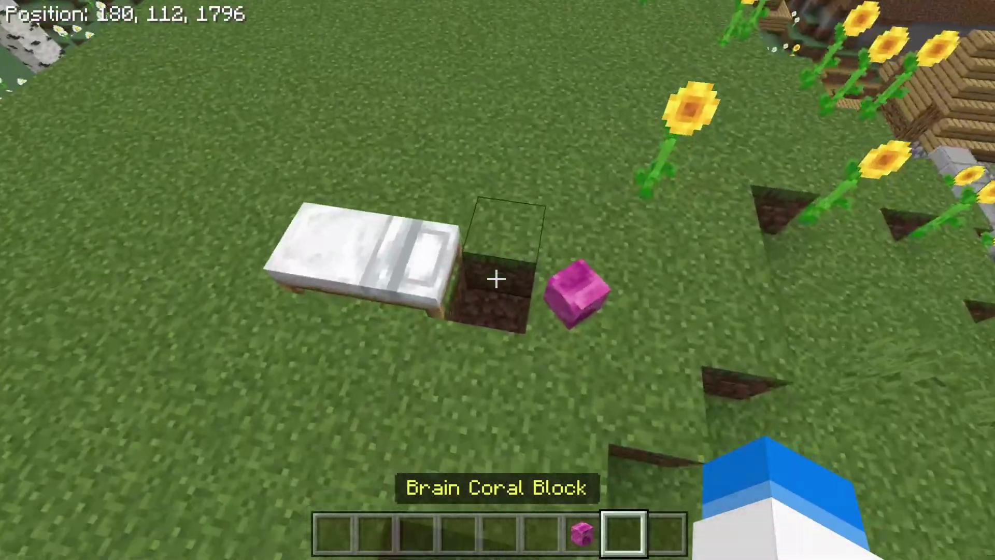
Craft a Brain Coral Block Helmet from one Brain Coral Block and hold it in the hand.
key(e)
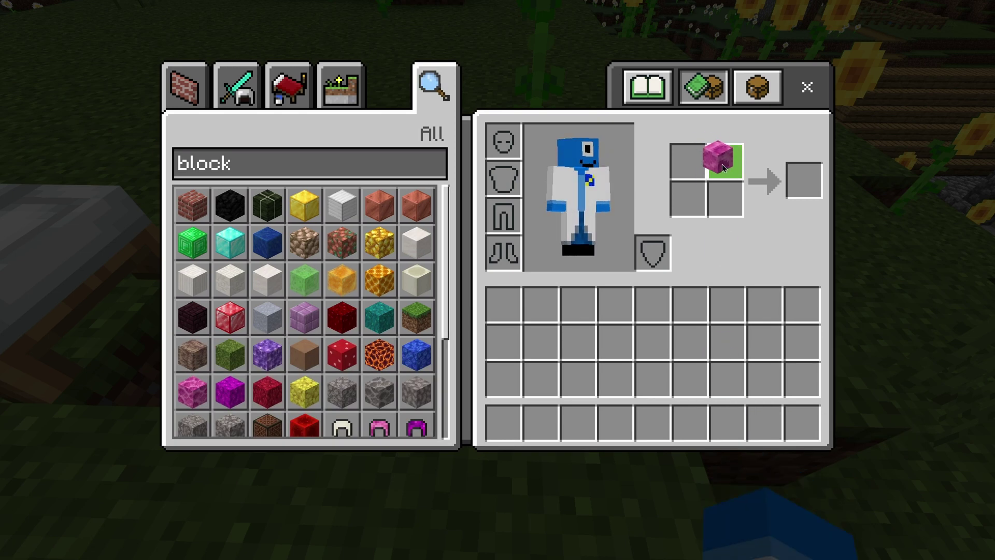
key(e)
key(F5)
key(F5)
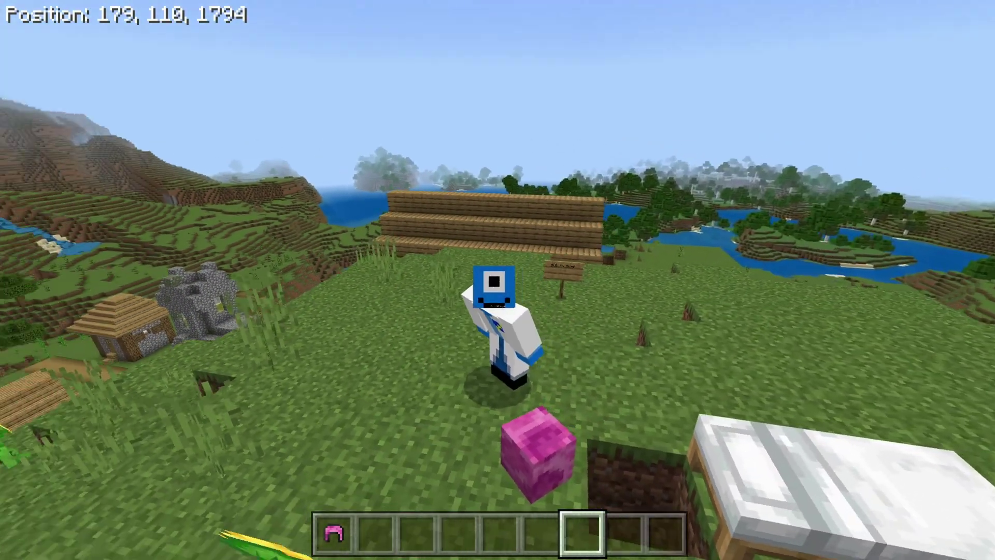
key(F5)
scroll(497, 279, down, 3)
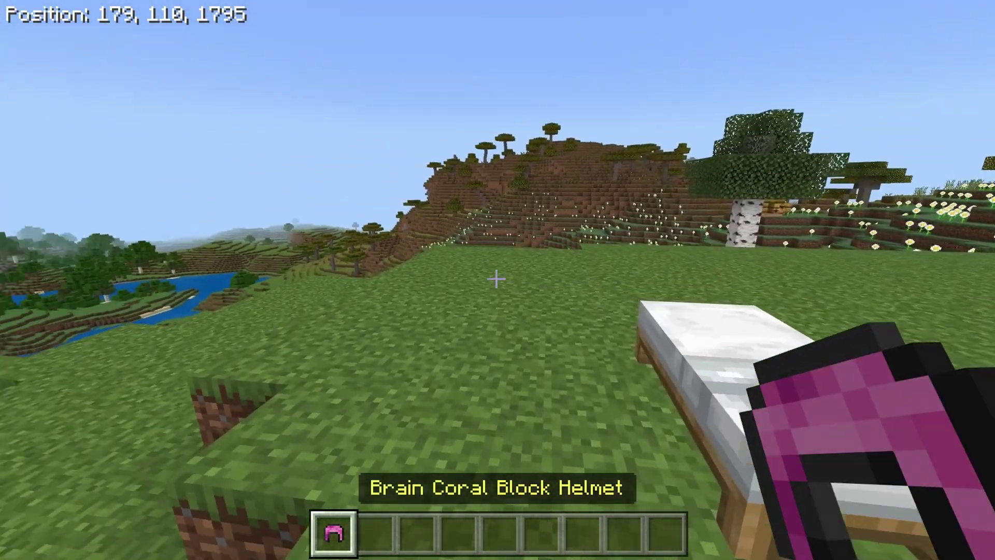
Put on the Brain Coral Block Helmet while viewing the character in third person near the wooden stairs.
key(w)
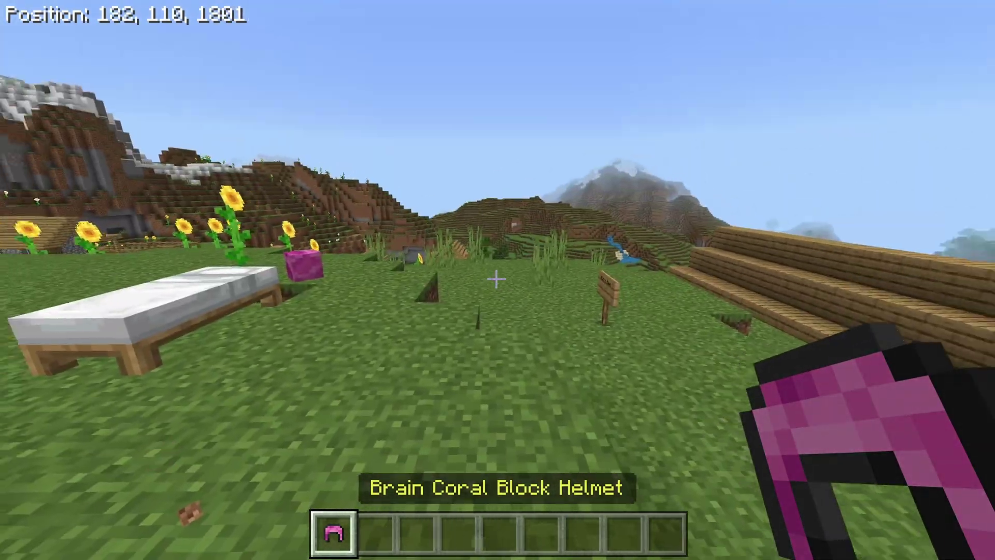
key(w)
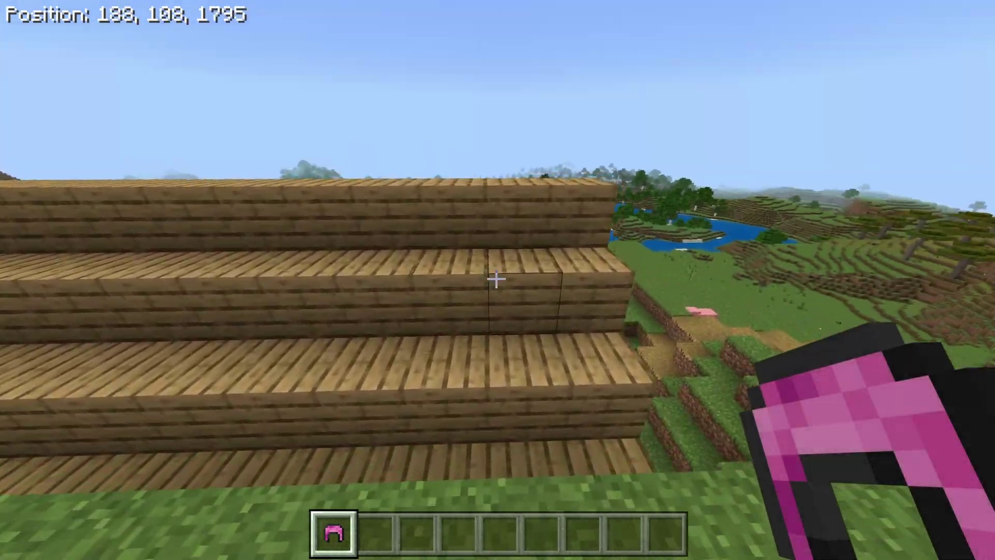
key(w)
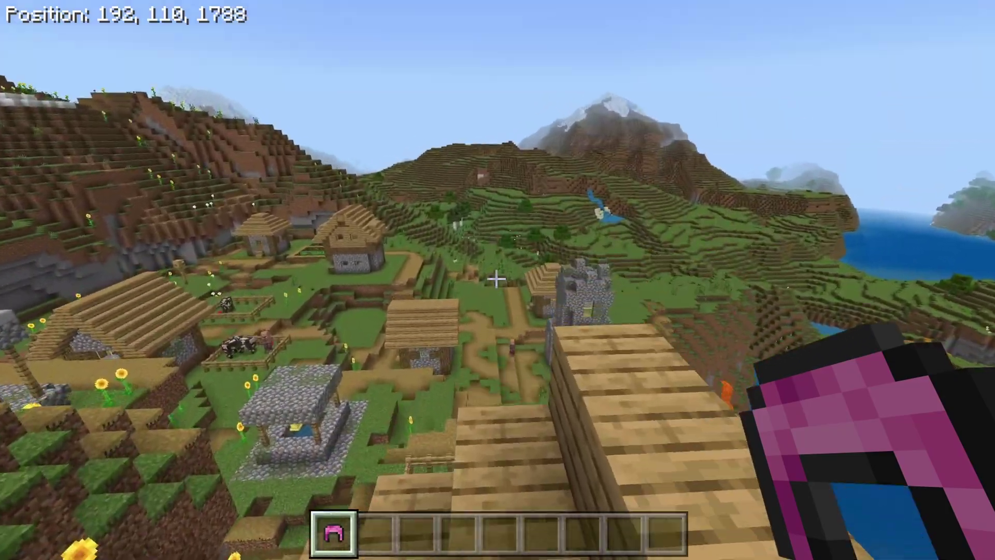
key(F5)
key(F5)
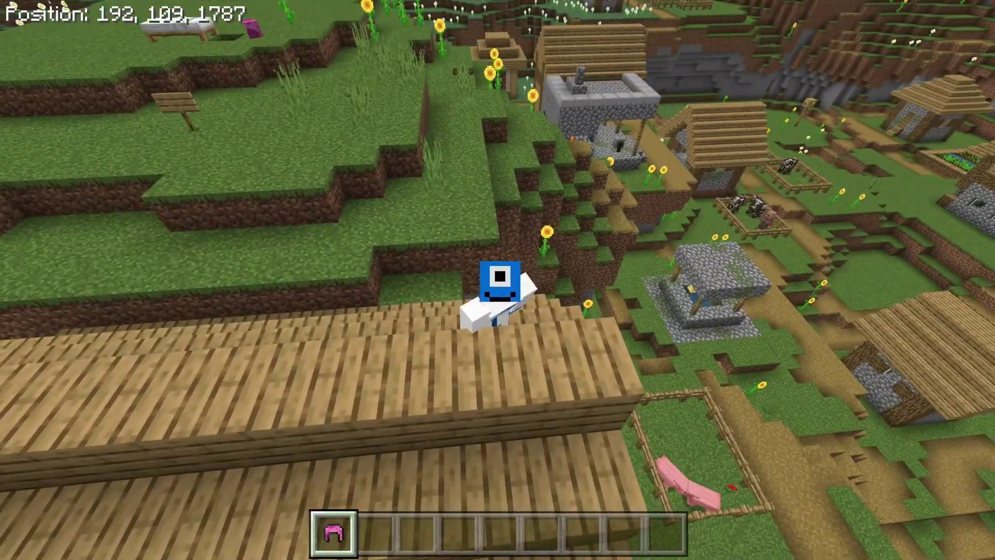
key(F5)
key(F5)
key(w)
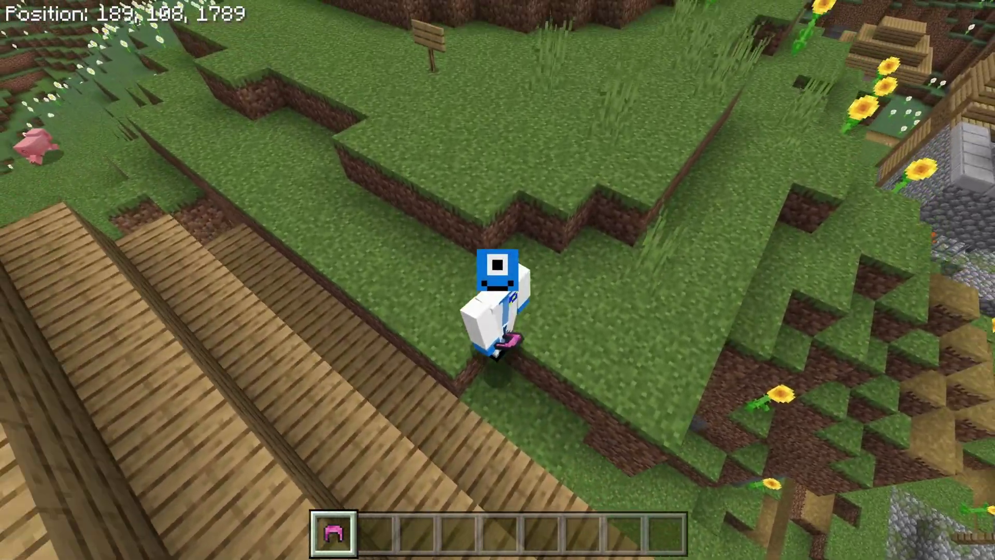
scroll(498, 280, down, 1)
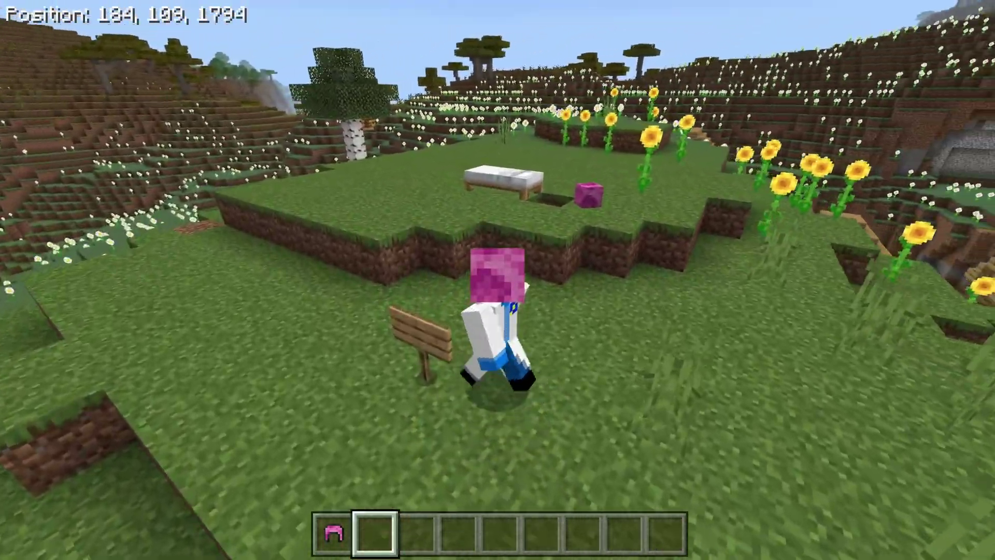
Inspect the worn Brain Coral Block Helmet by cycling through the camera perspectives and return to first-person view.
scroll(497, 280, down, 1)
key(F5)
key(F5)
key(F5)
key(F5)
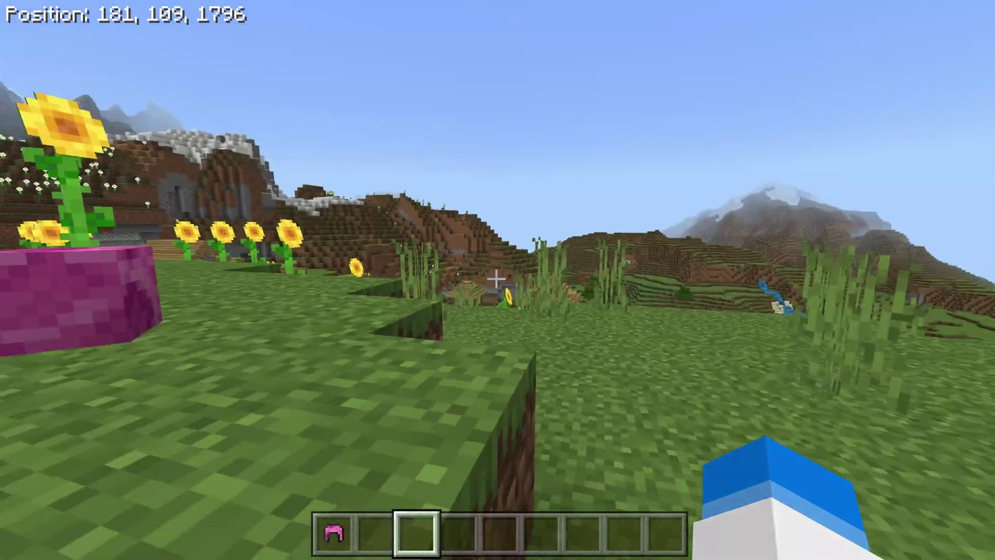
key(w)
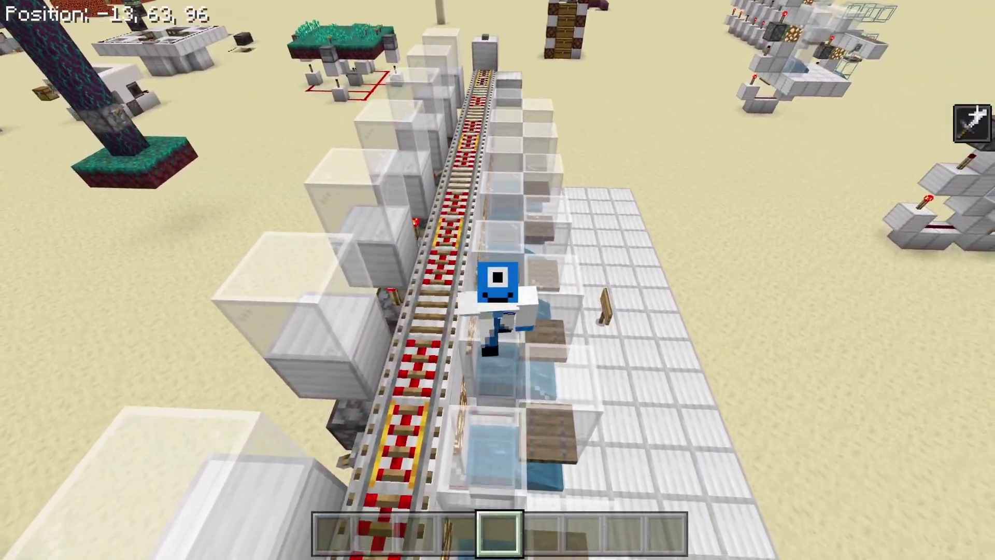
key(space)
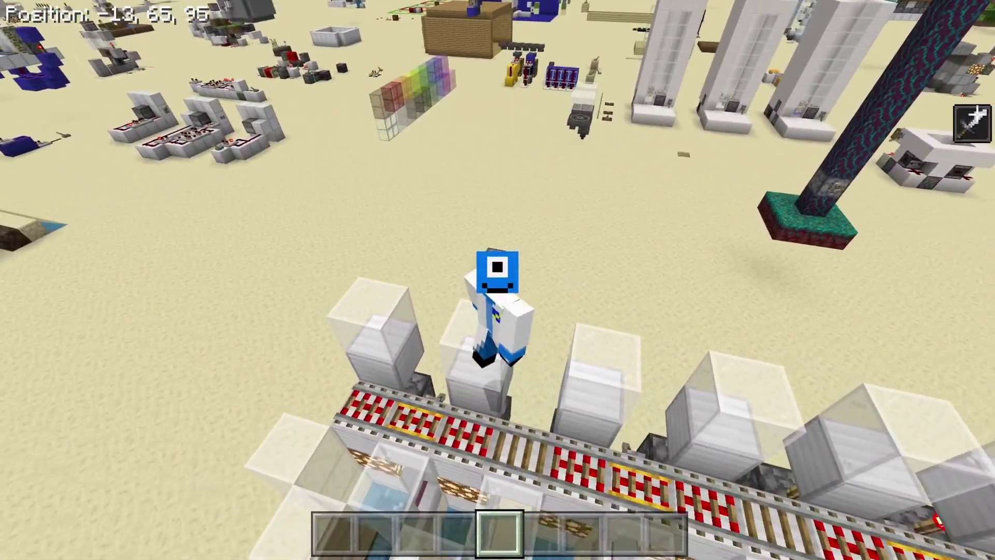
key(w)
key(w)
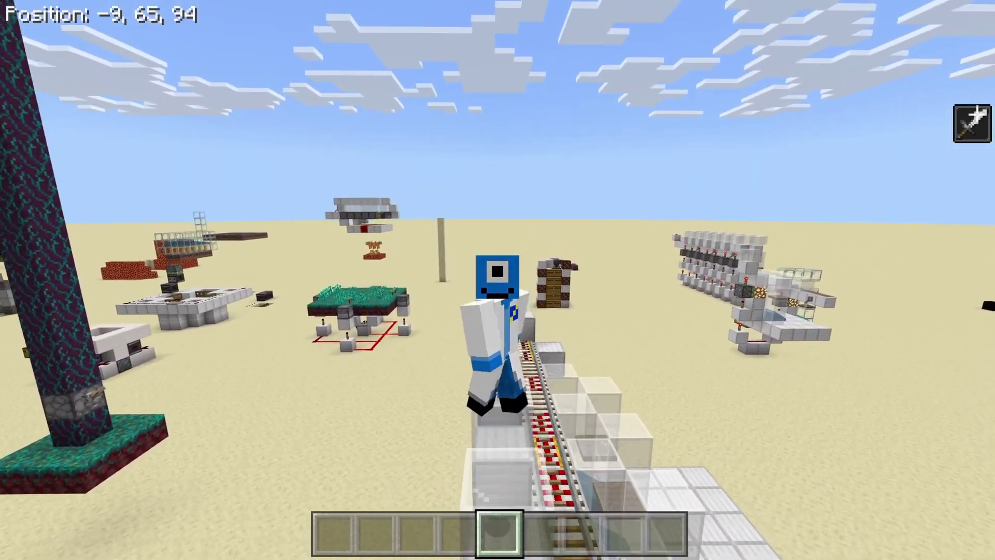
key(w)
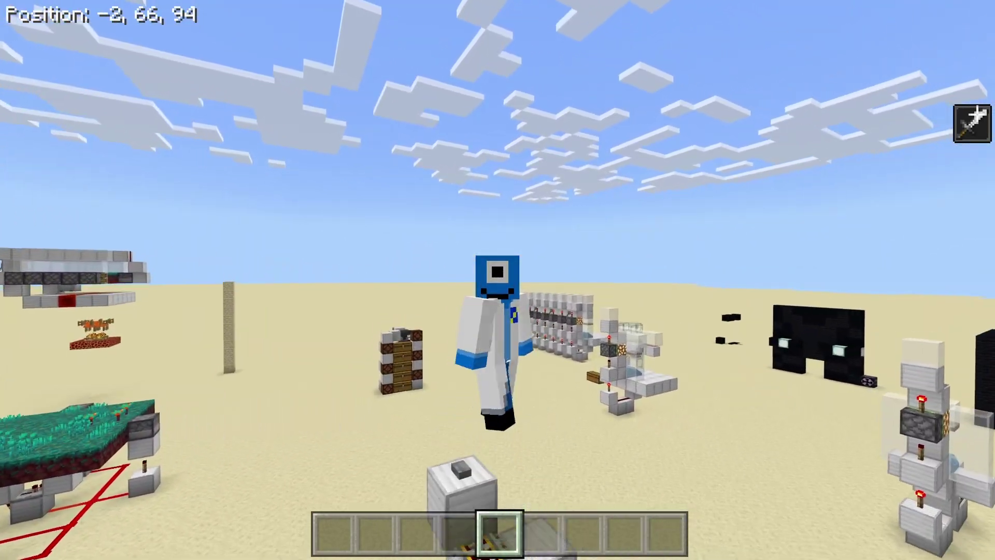
key(w)
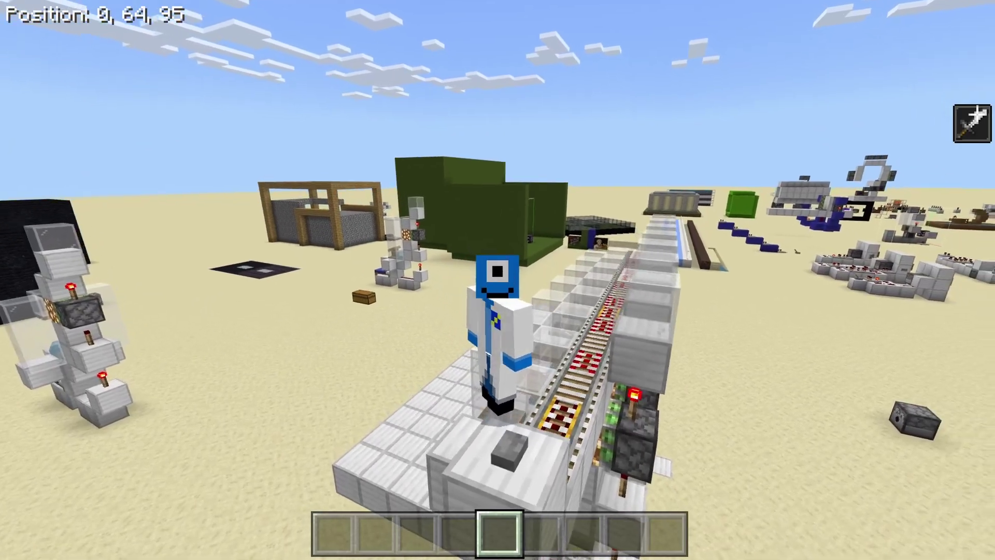
key(w)
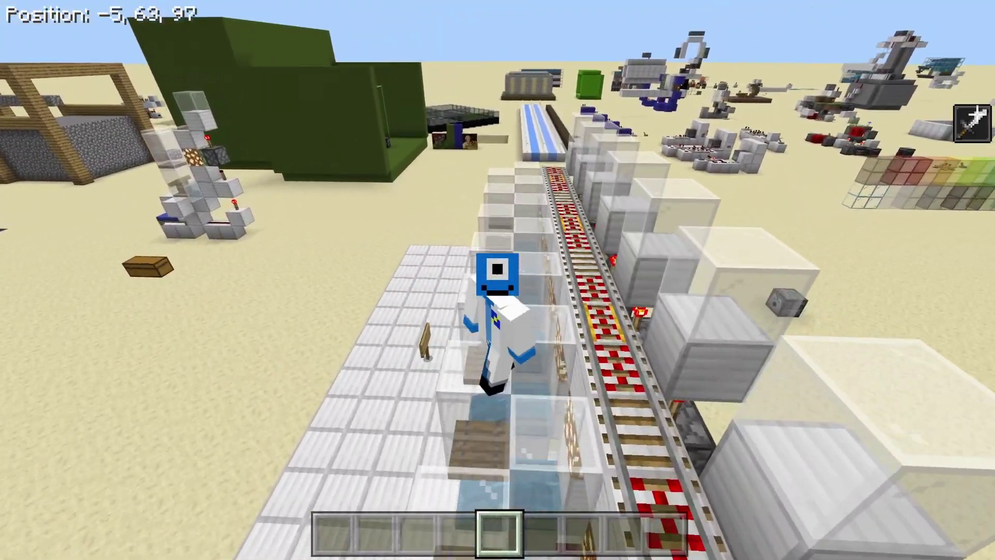
key(w)
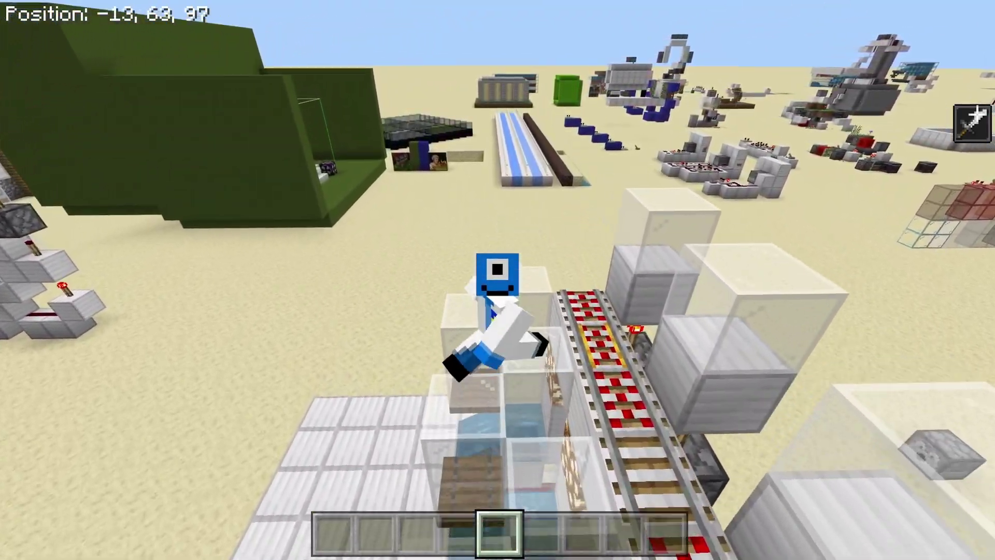
key(w)
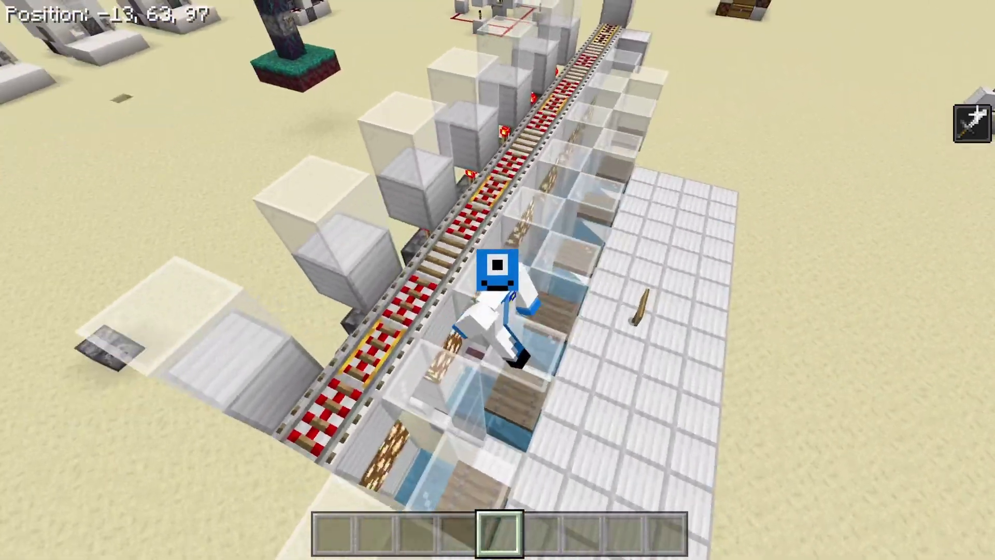
key(w)
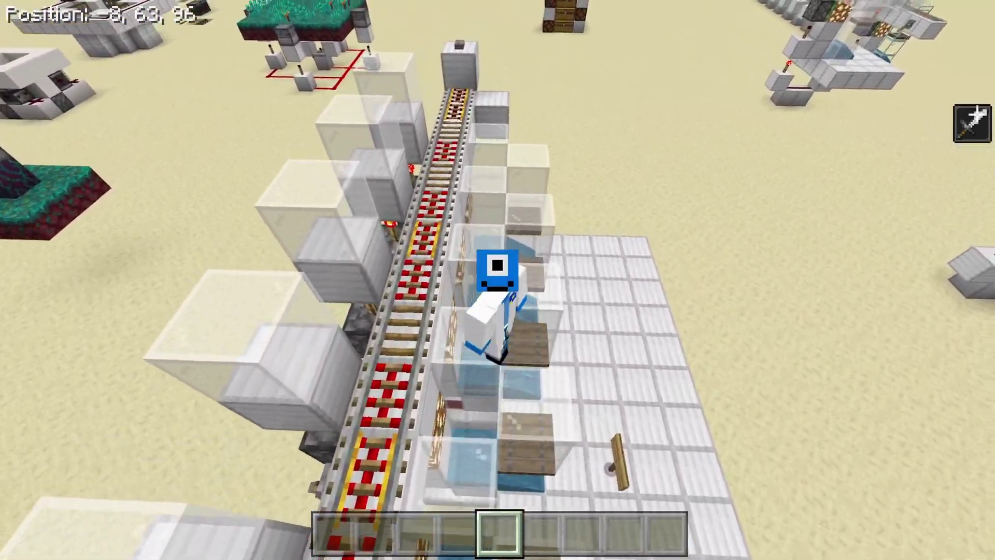
key(w)
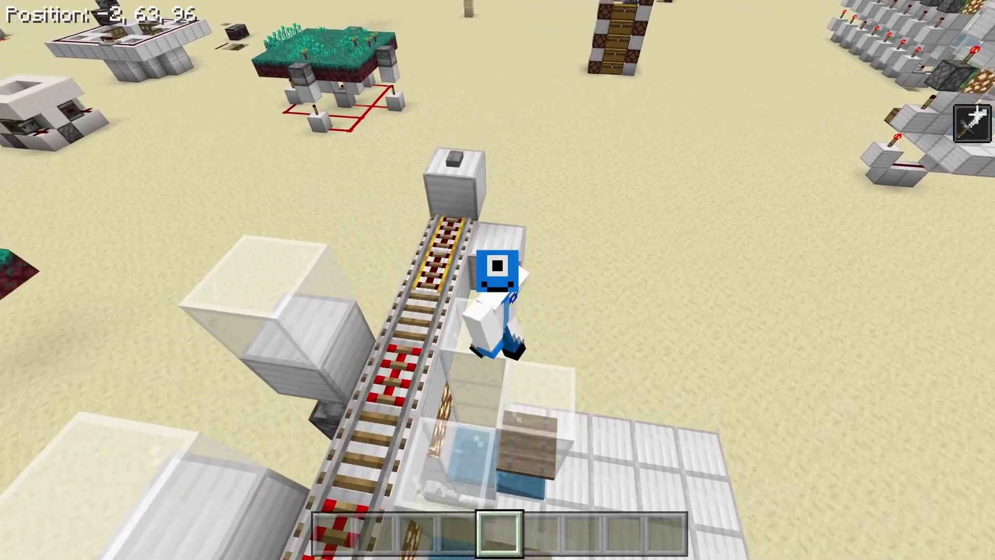
key(w)
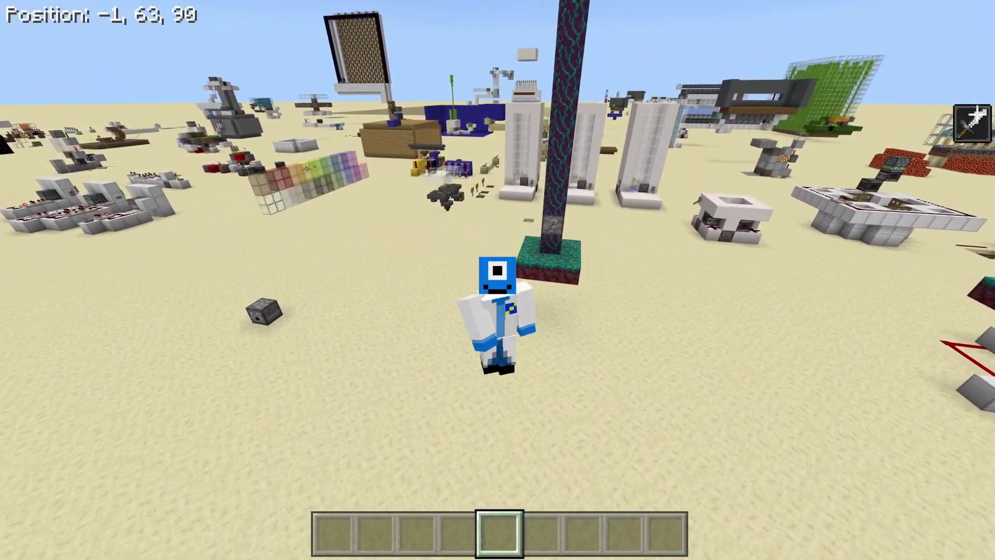
key(w)
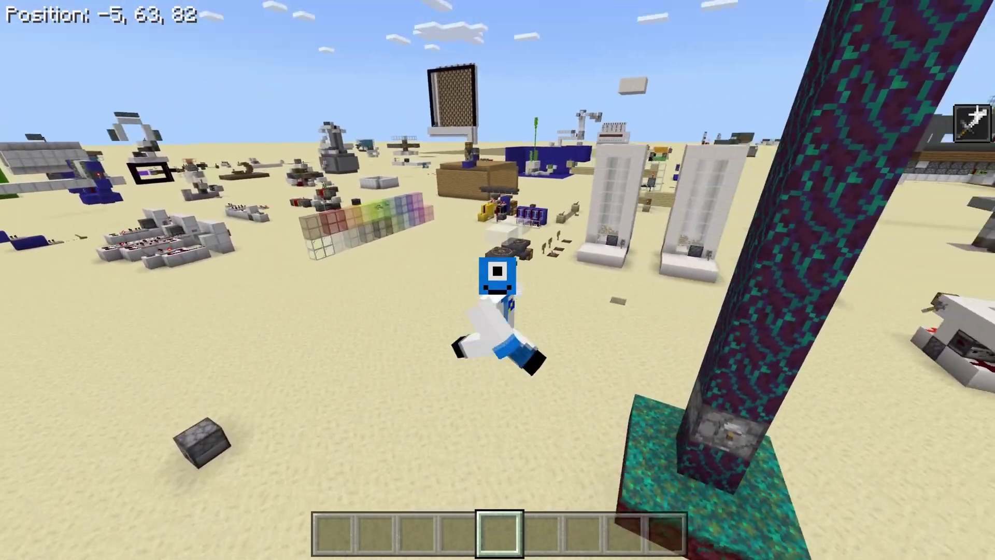
key(w)
key(space)
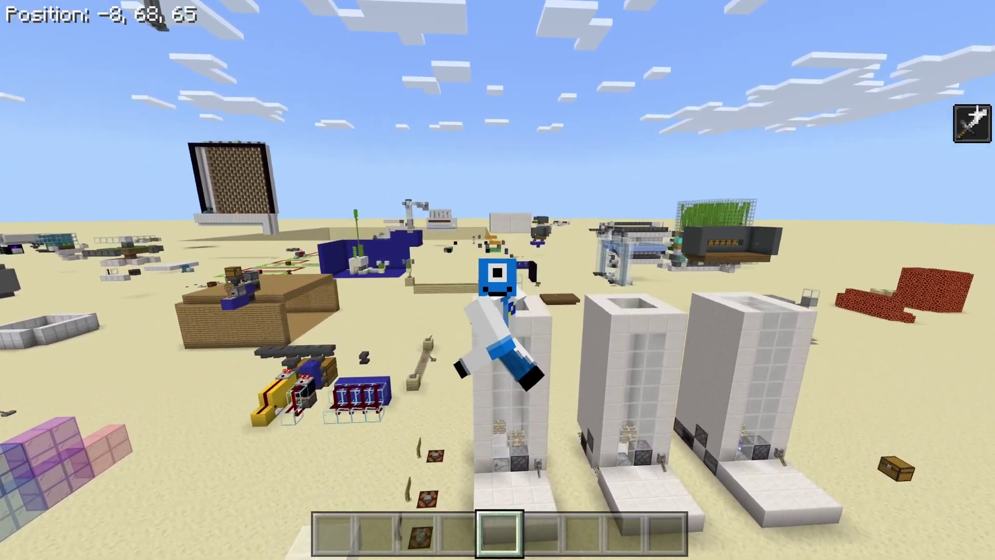
key(w)
key(shift)
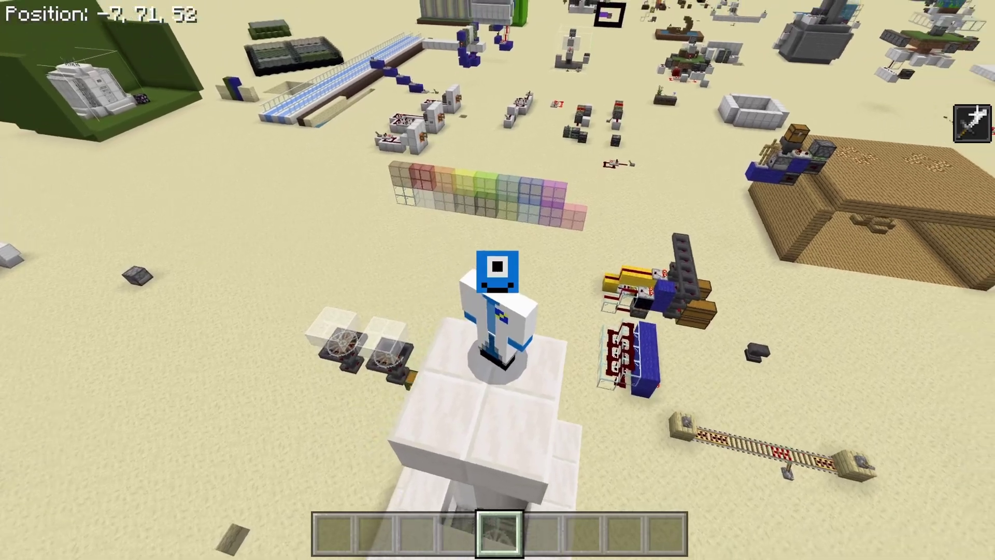
key(w)
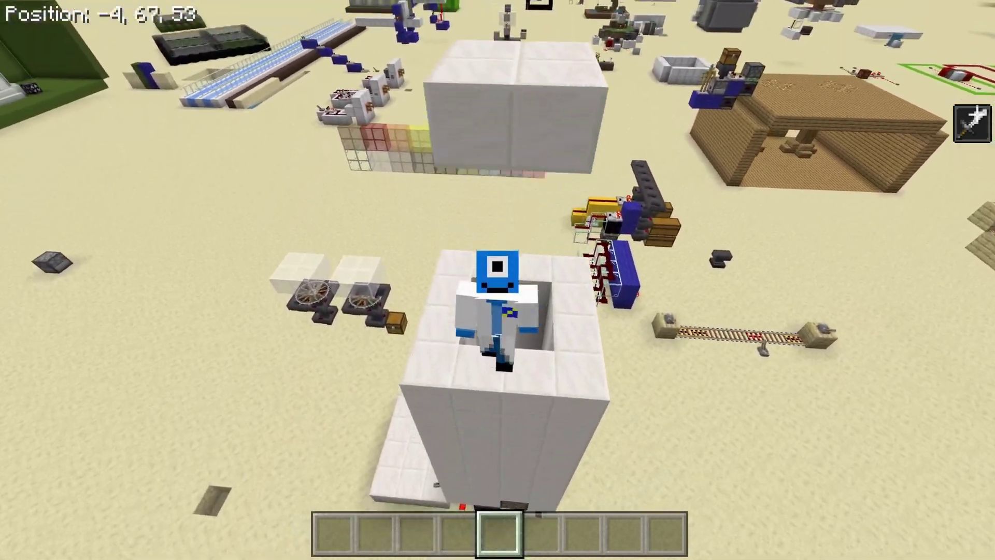
key(space)
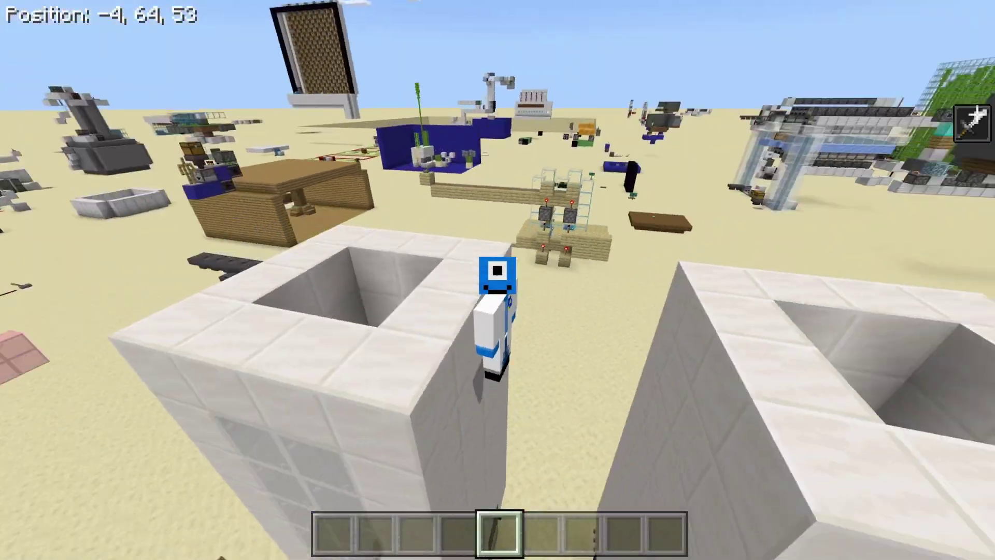
key(w)
key(space)
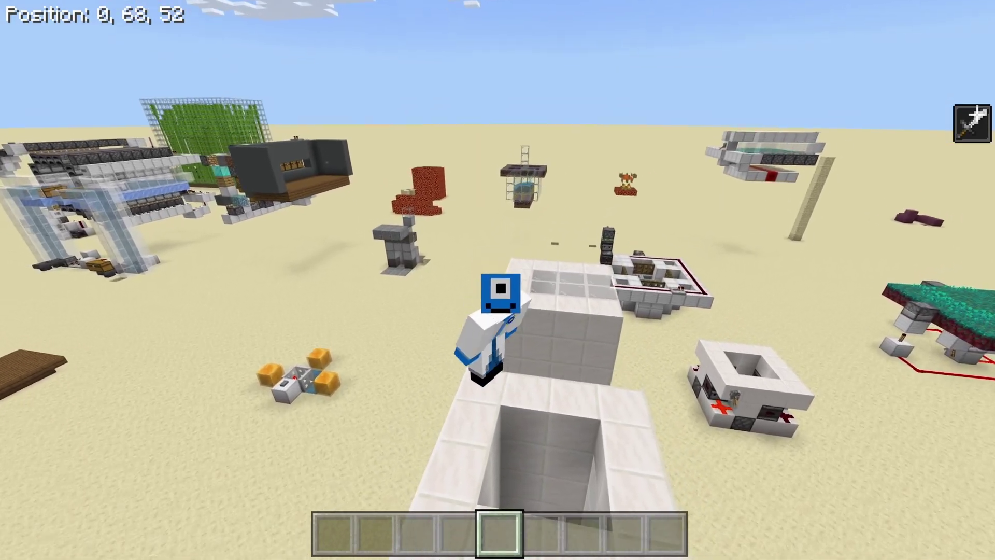